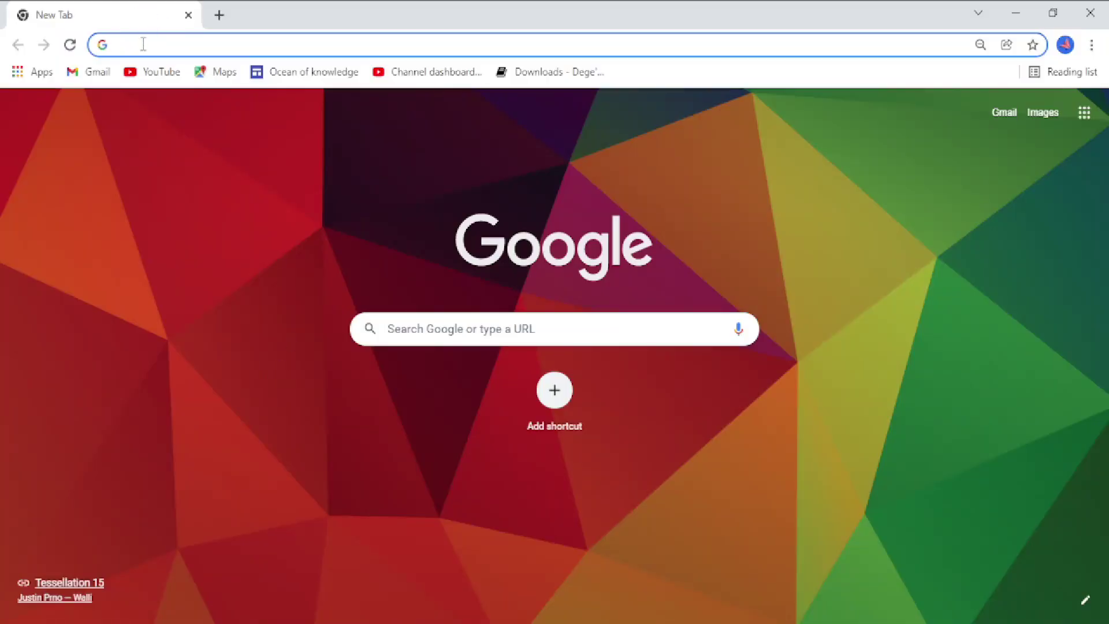
Step: Search the web for dgvoodoo and open the Downloads page of Dege's stuffs at the latest stable version links
{"action": "left_click", "coordinate": [143, 44]}
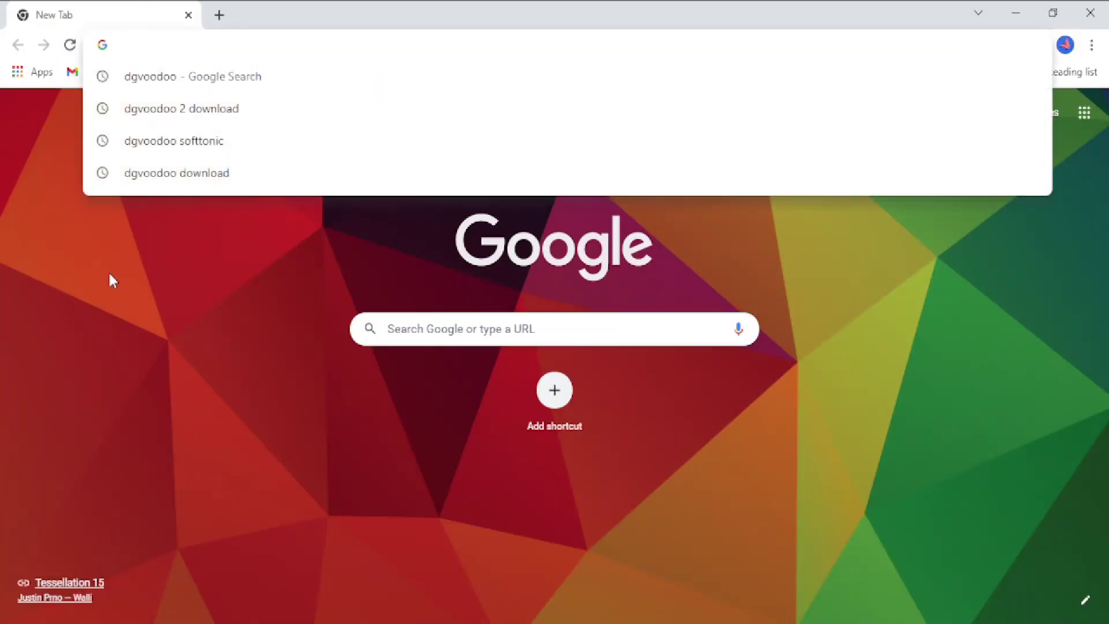
{"action": "type", "text": "dgvoo"}
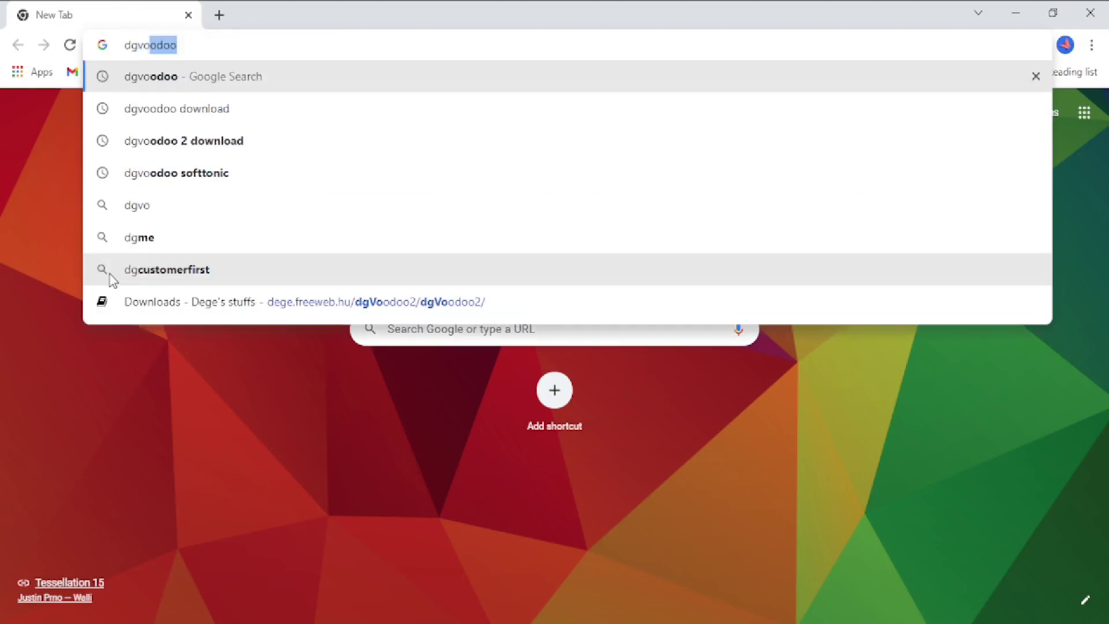
{"action": "type", "text": "doo"}
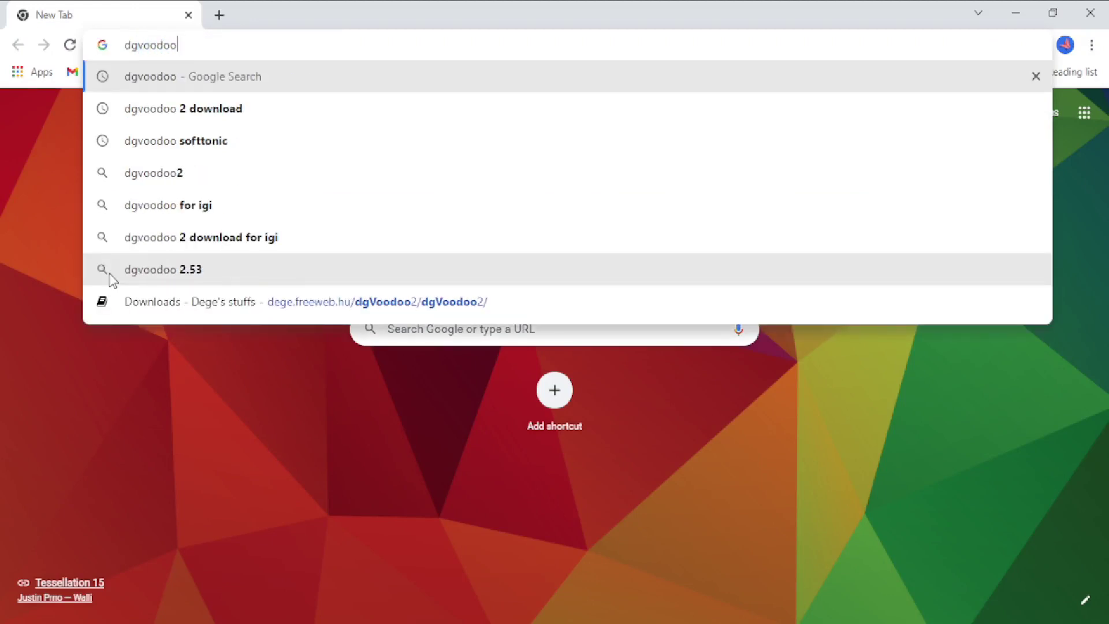
{"action": "key", "text": "Return"}
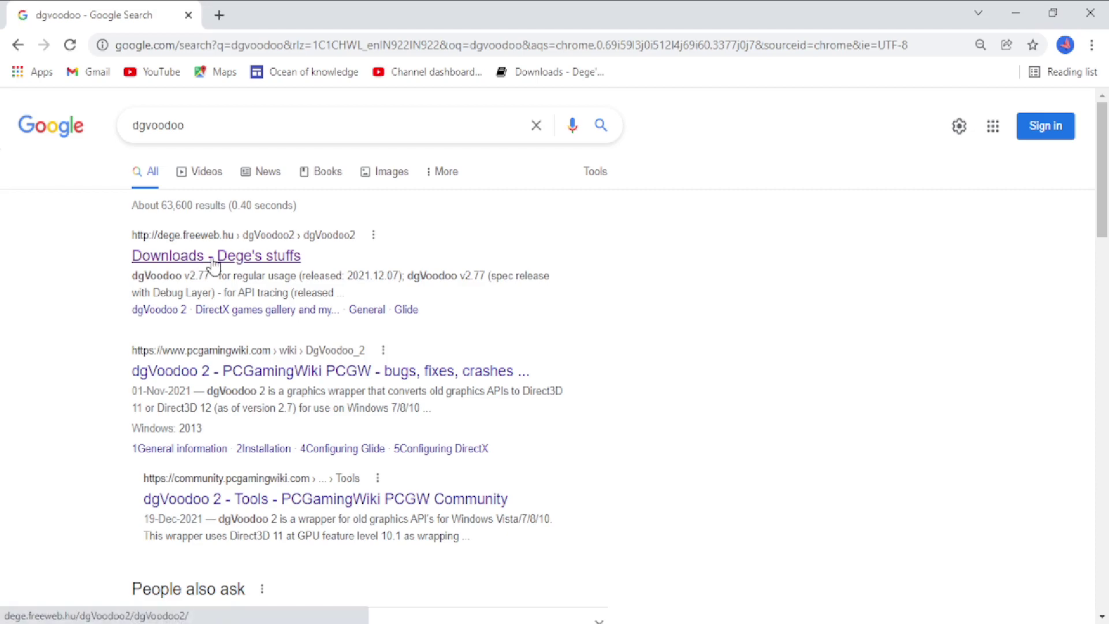
{"action": "left_click", "coordinate": [214, 258]}
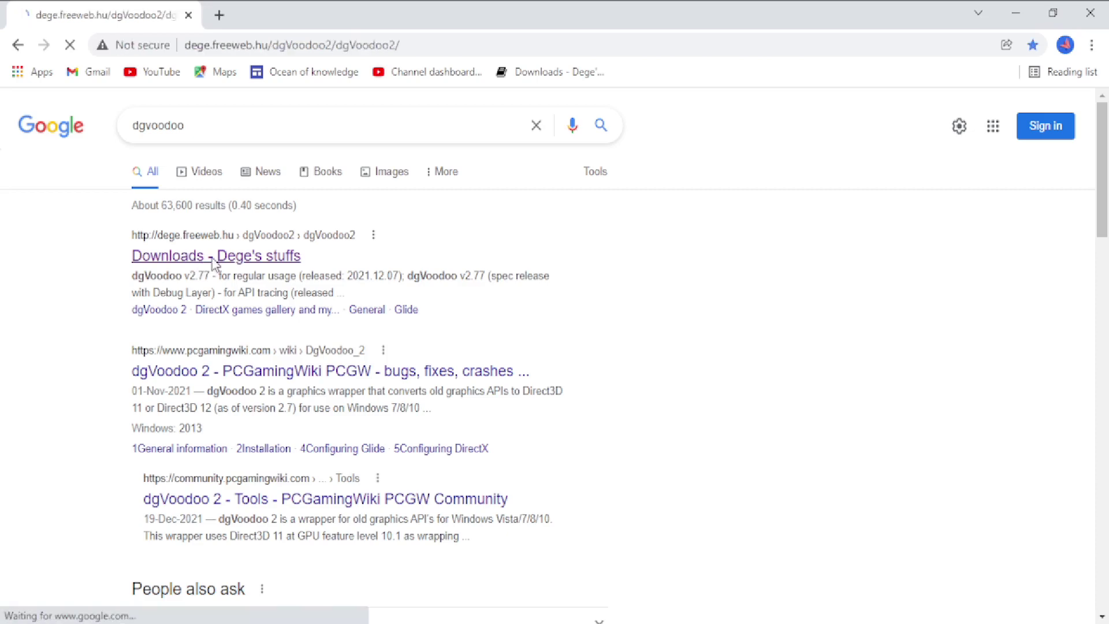
{"action": "scroll", "coordinate": [340, 465], "scroll_direction": "down", "scroll_amount": 2}
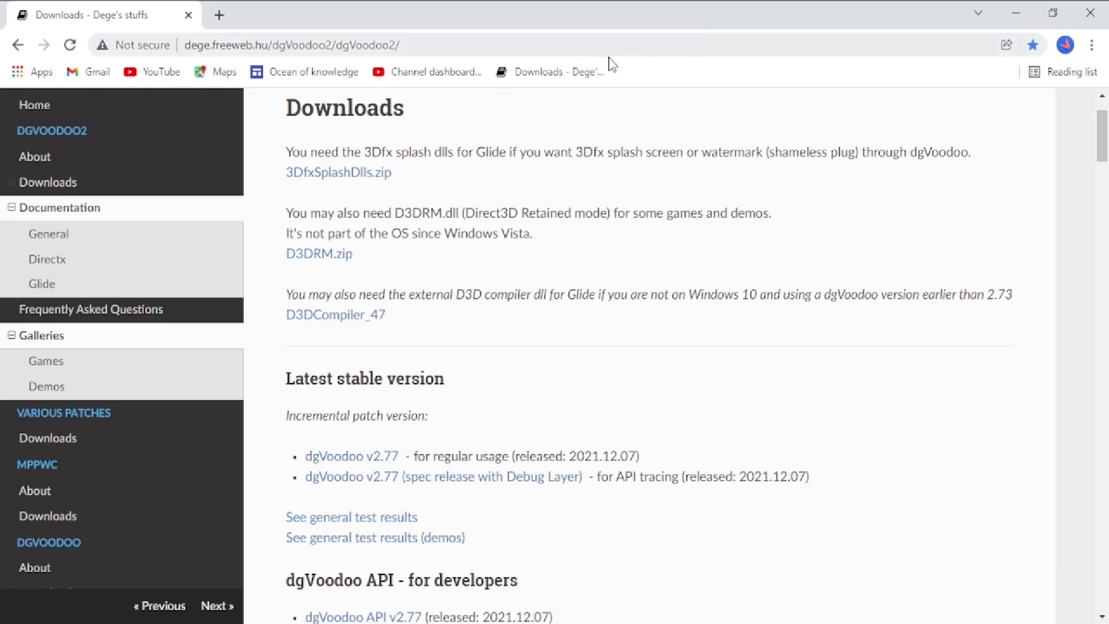
Step: Close the browser and open the dgVoodoo2_75_1 folder from the desktop in a non-maximized window
{"action": "left_click", "coordinate": [1091, 16]}
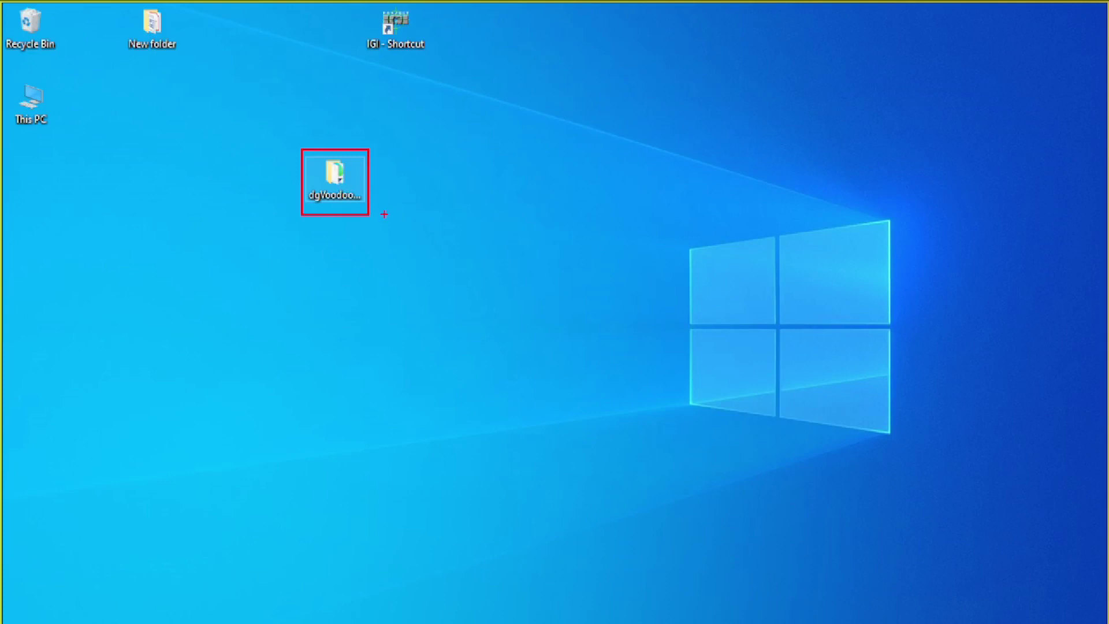
{"action": "double_click", "coordinate": [349, 185]}
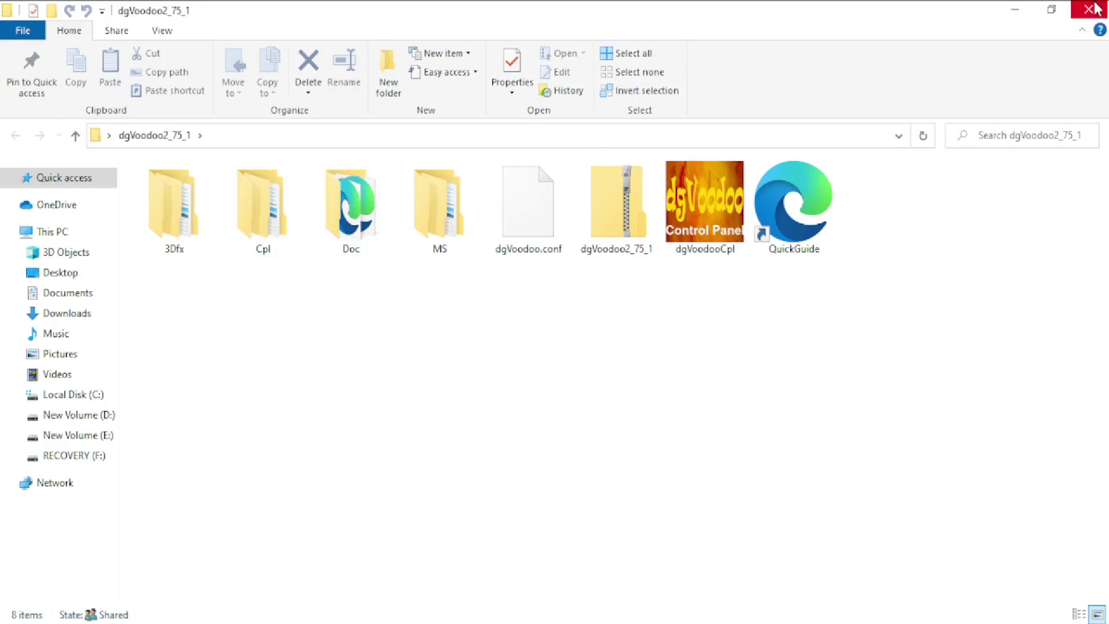
{"action": "left_click", "coordinate": [1052, 8]}
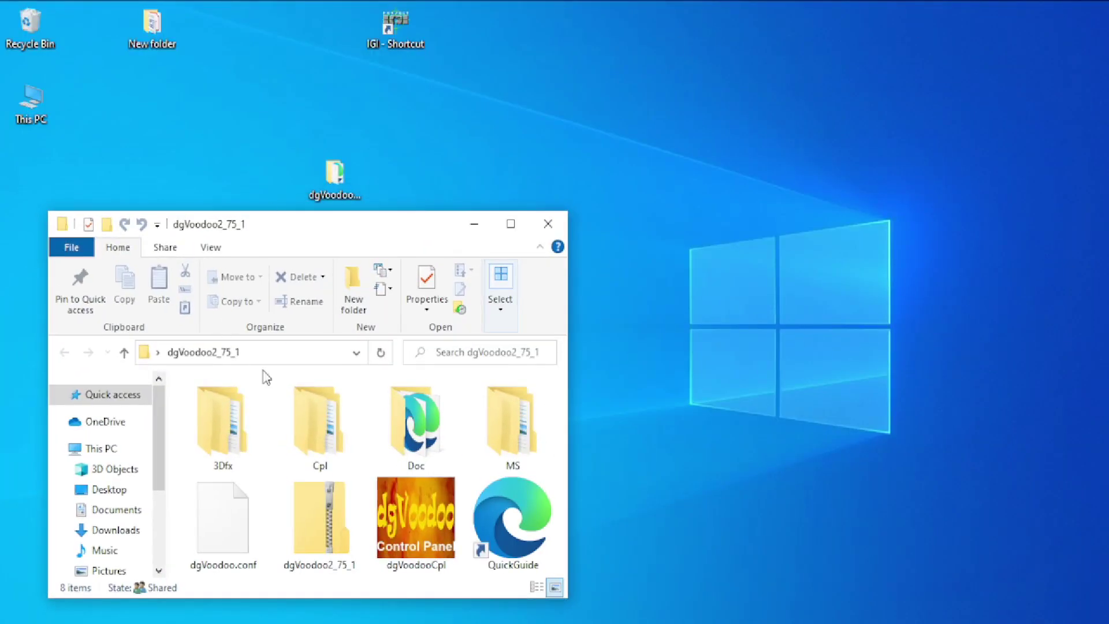
Step: Open the file location of the desktop IGI shortcut and restore that folder window to a smaller size
{"action": "left_click_drag", "start_coordinate": [396, 26], "coordinate": [701, 184]}
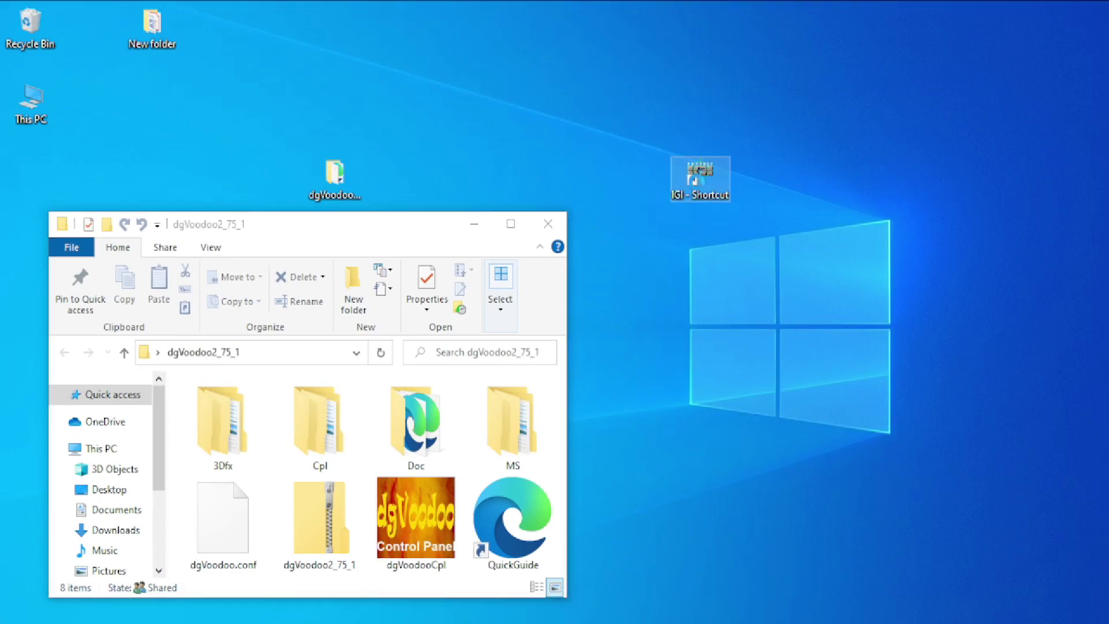
{"action": "right_click", "coordinate": [696, 182]}
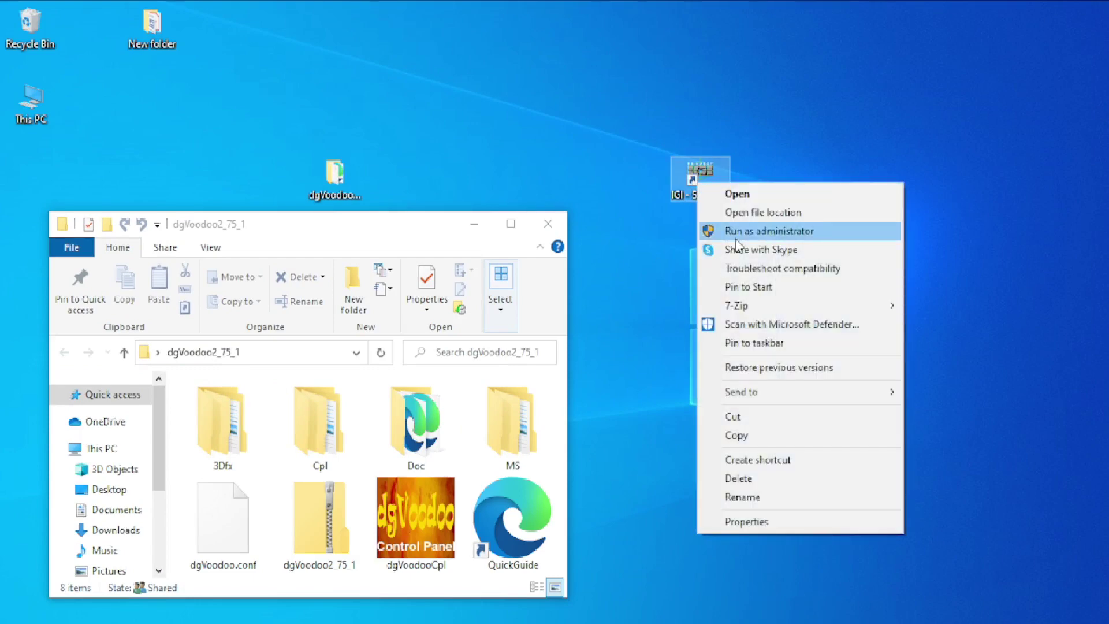
{"action": "left_click", "coordinate": [735, 213]}
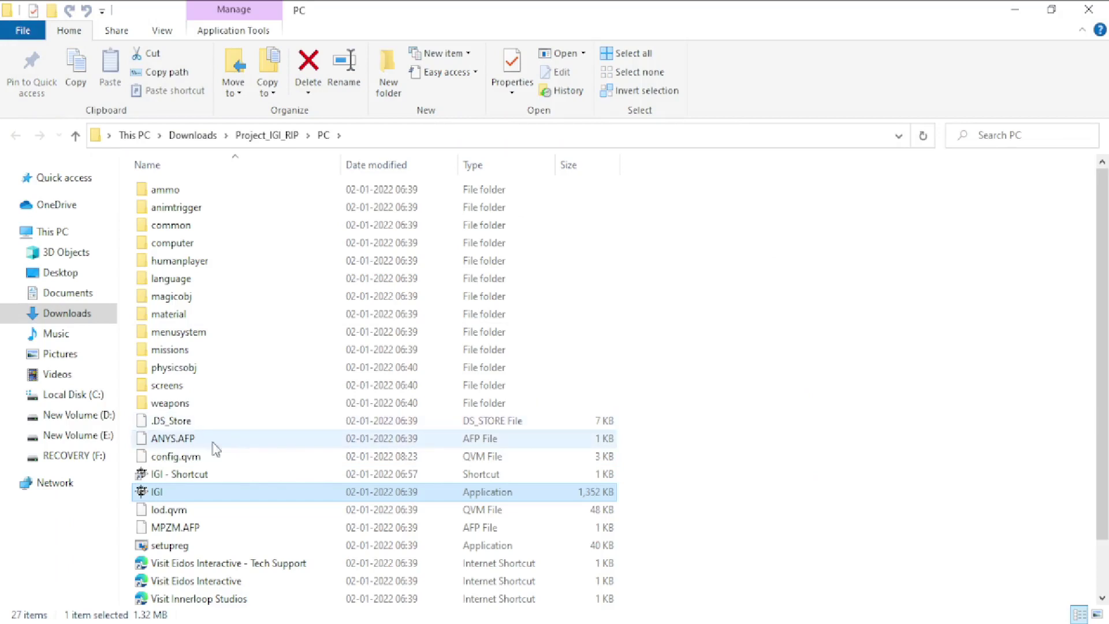
{"action": "left_click", "coordinate": [1051, 10]}
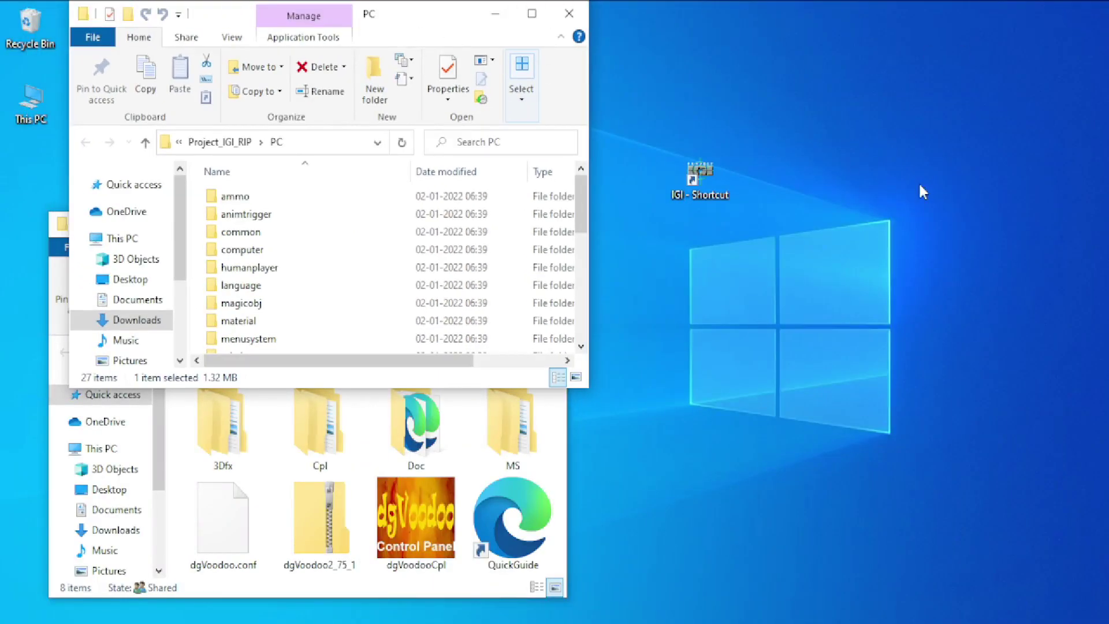
Step: Arrange the dgVoodoo2_75_1 and PC folder windows side by side on the desktop
{"action": "left_click_drag", "start_coordinate": [405, 27], "coordinate": [874, 197]}
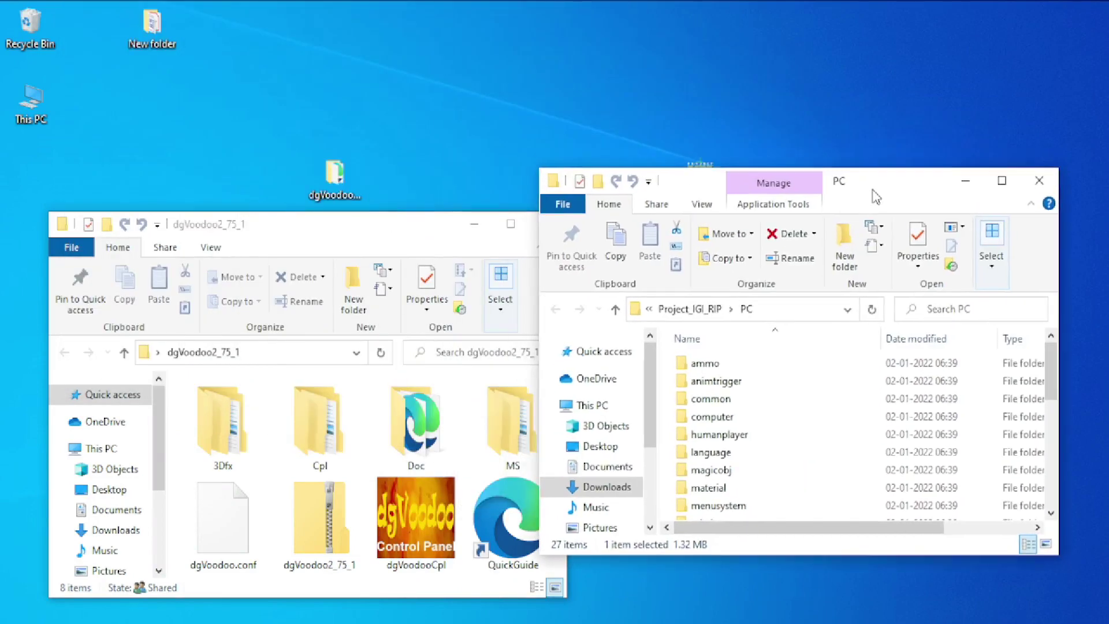
{"action": "left_click_drag", "start_coordinate": [331, 227], "coordinate": [294, 135]}
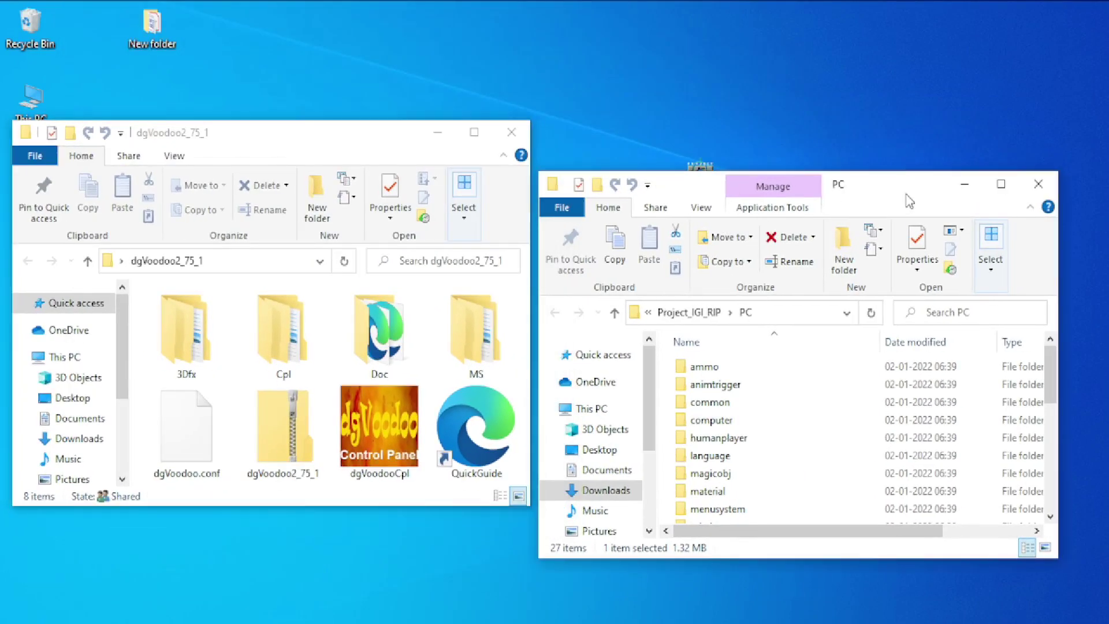
{"action": "left_click_drag", "start_coordinate": [904, 197], "coordinate": [907, 150]}
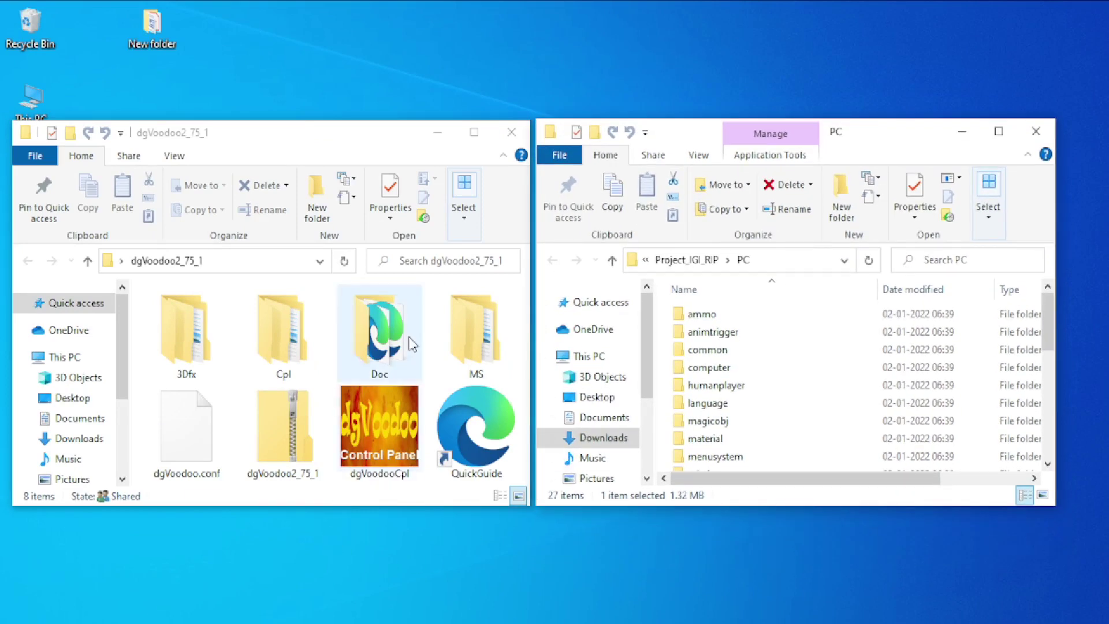
Step: Maximize the dgVoodoo2_75_1 folder window and copy the dgVoodooCpl application from it
{"action": "left_click", "coordinate": [475, 133]}
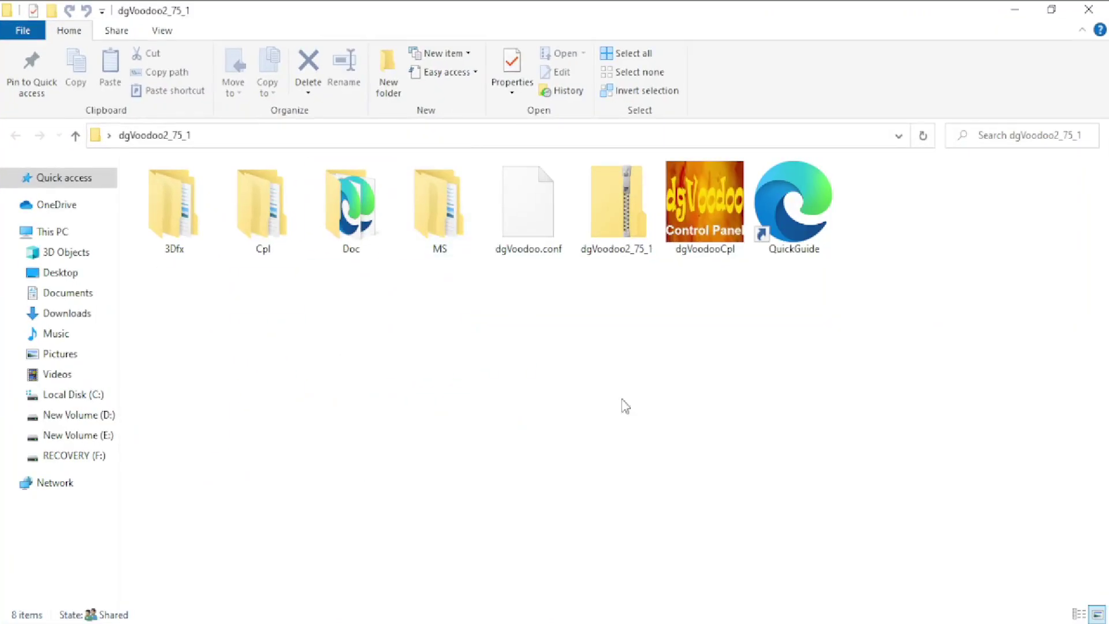
{"action": "left_click", "coordinate": [702, 223]}
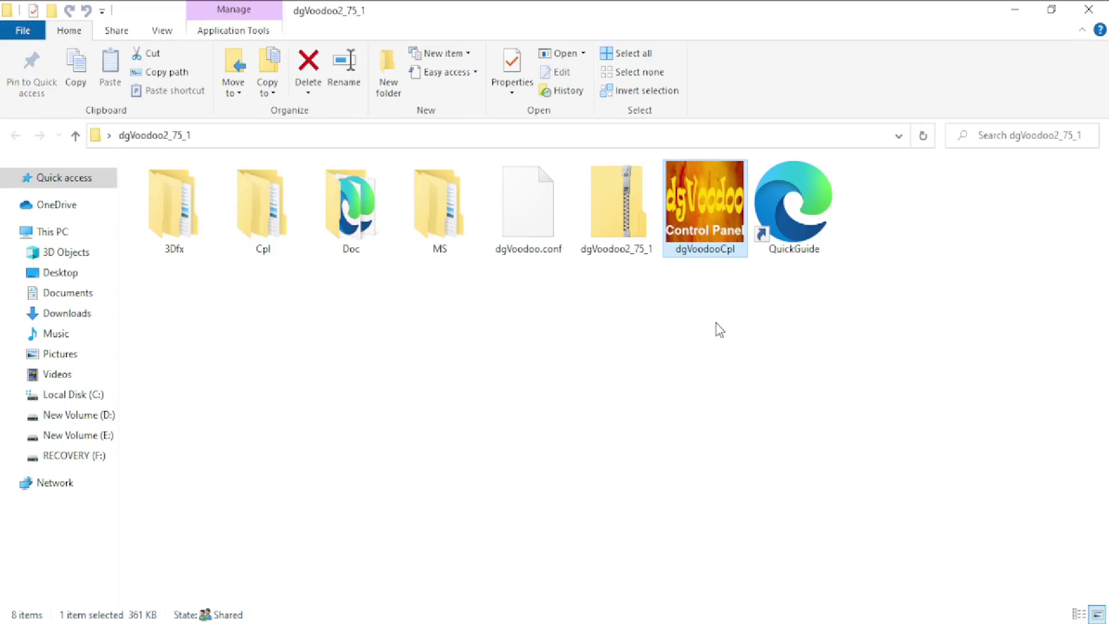
{"action": "key", "text": "Print"}
{"action": "left_click_drag", "start_coordinate": [661, 159], "coordinate": [755, 264]}
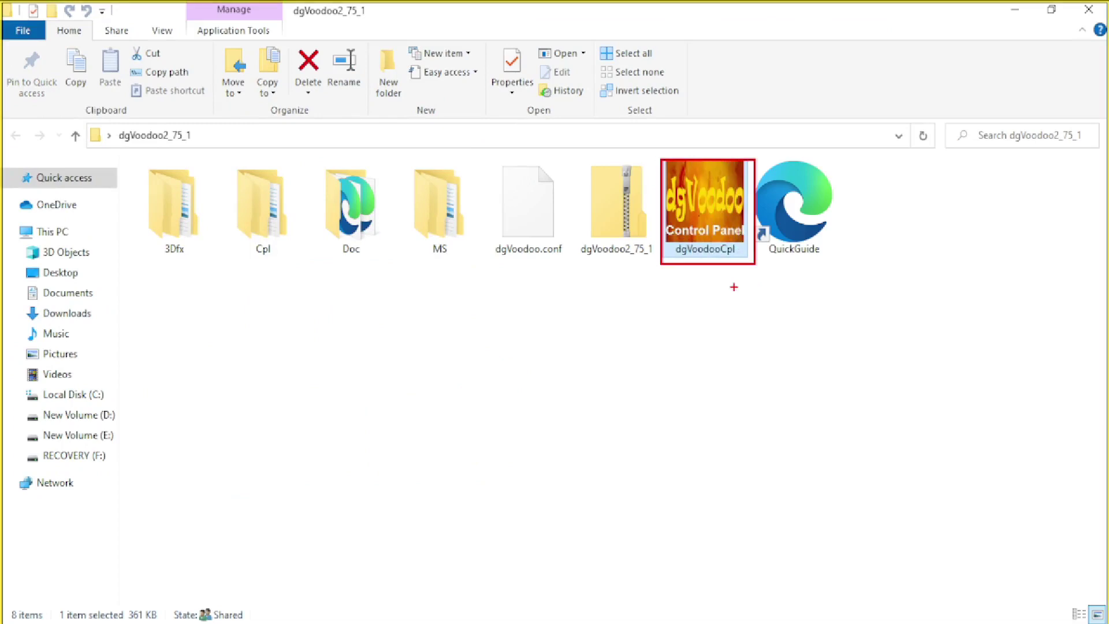
{"action": "key", "text": "Return"}
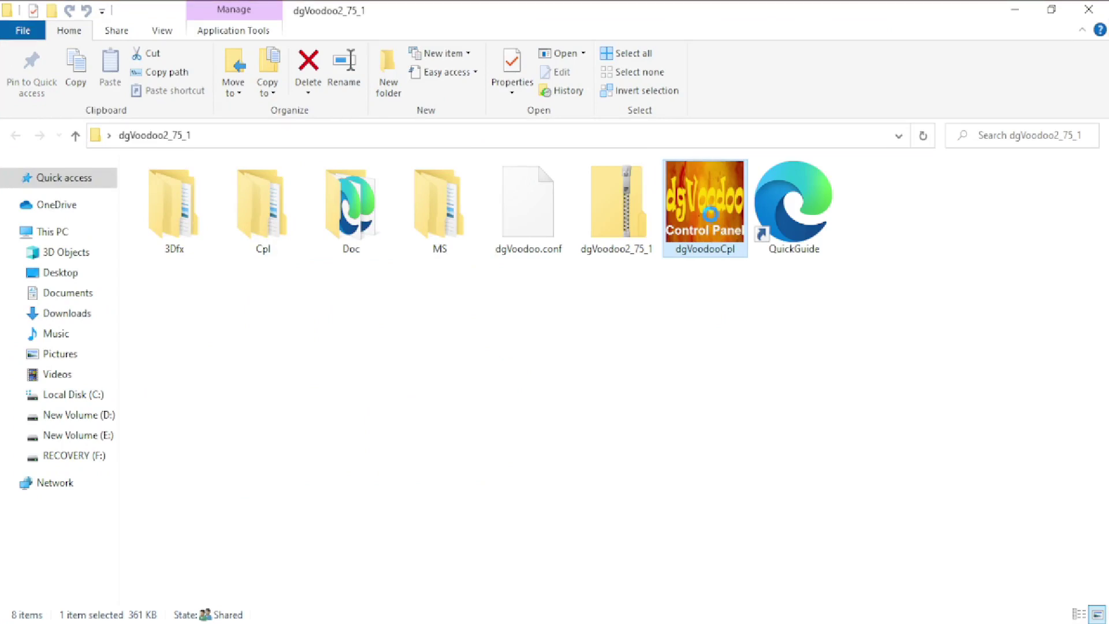
{"action": "double_click", "coordinate": [714, 200]}
{"action": "right_click", "coordinate": [714, 195]}
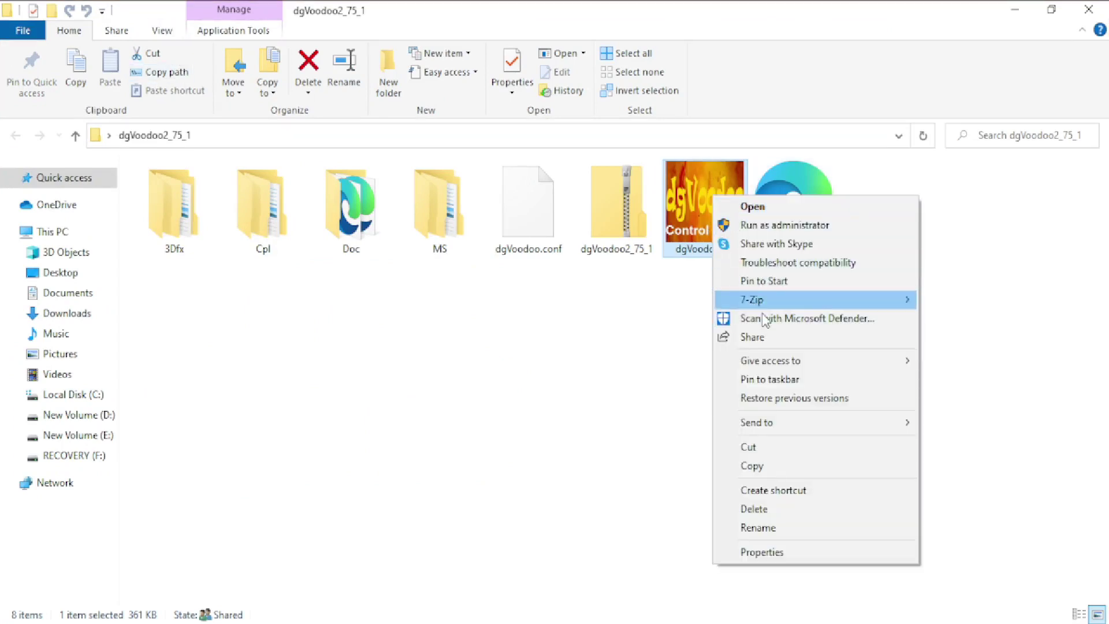
{"action": "left_click", "coordinate": [776, 465]}
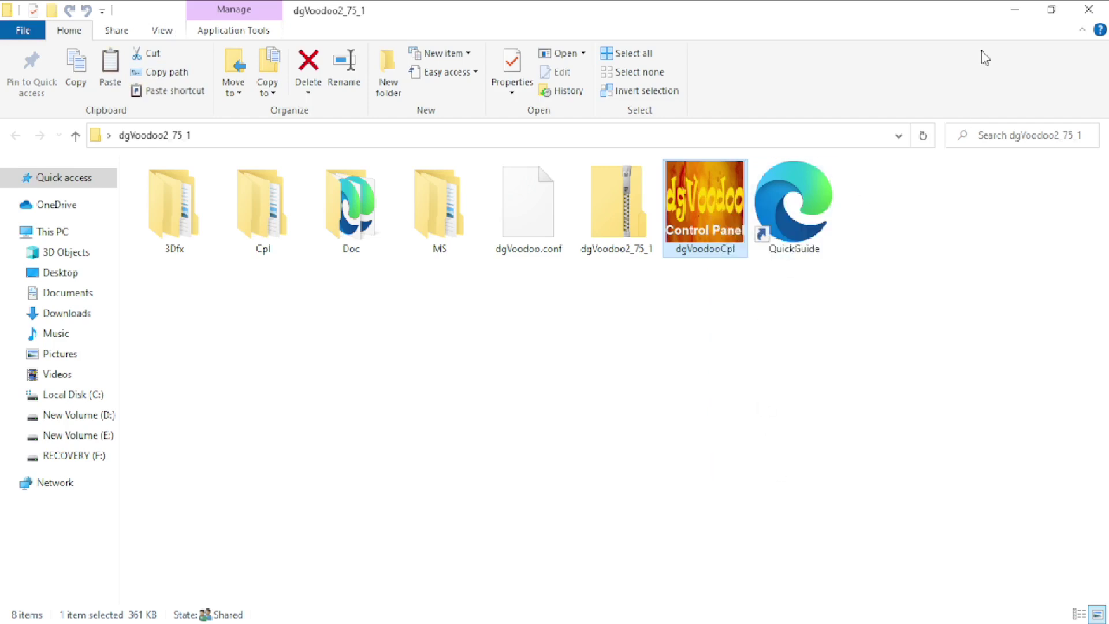
Step: Paste dgVoodooCpl into the Project_IGI_RIP PC game folder and refresh the folder's contents
{"action": "left_click", "coordinate": [1052, 9]}
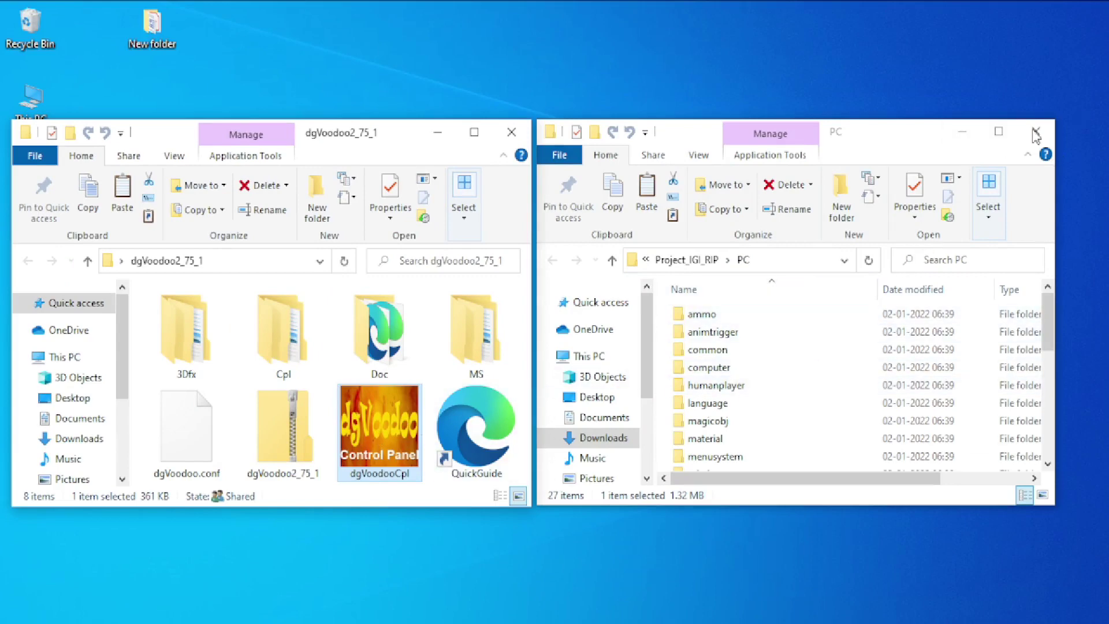
{"action": "left_click", "coordinate": [999, 131]}
{"action": "right_click", "coordinate": [636, 254]}
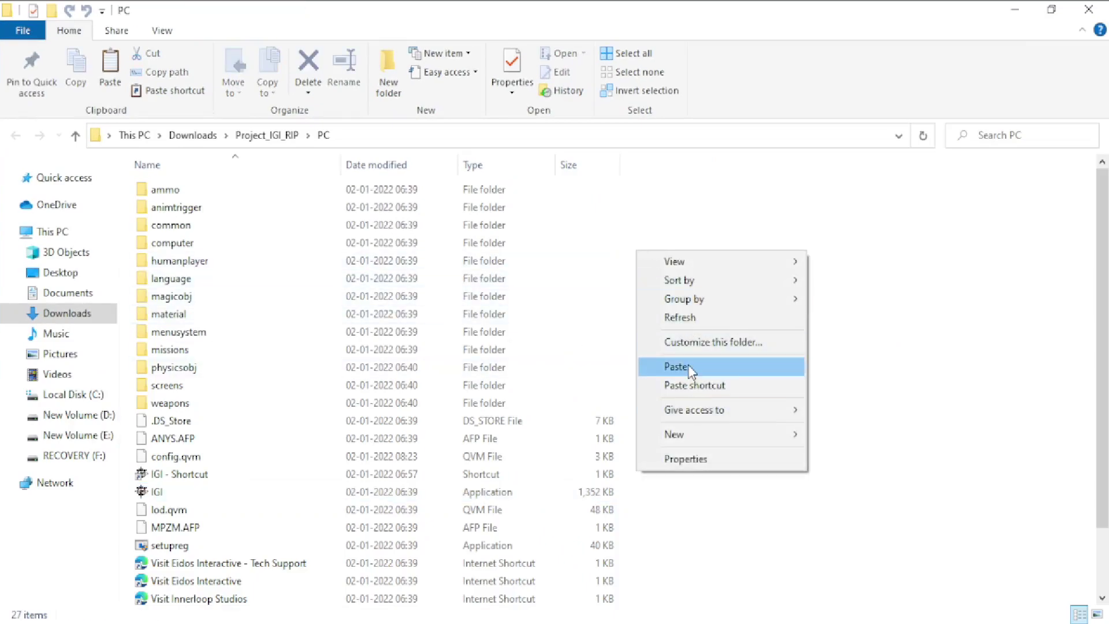
{"action": "left_click", "coordinate": [688, 367]}
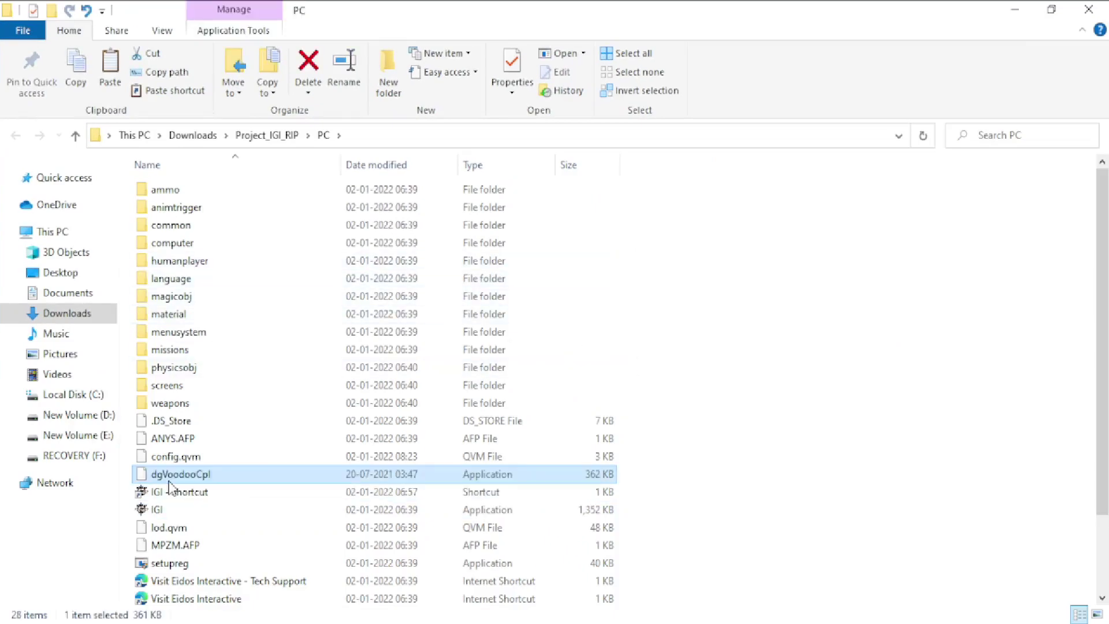
{"action": "right_click", "coordinate": [976, 391]}
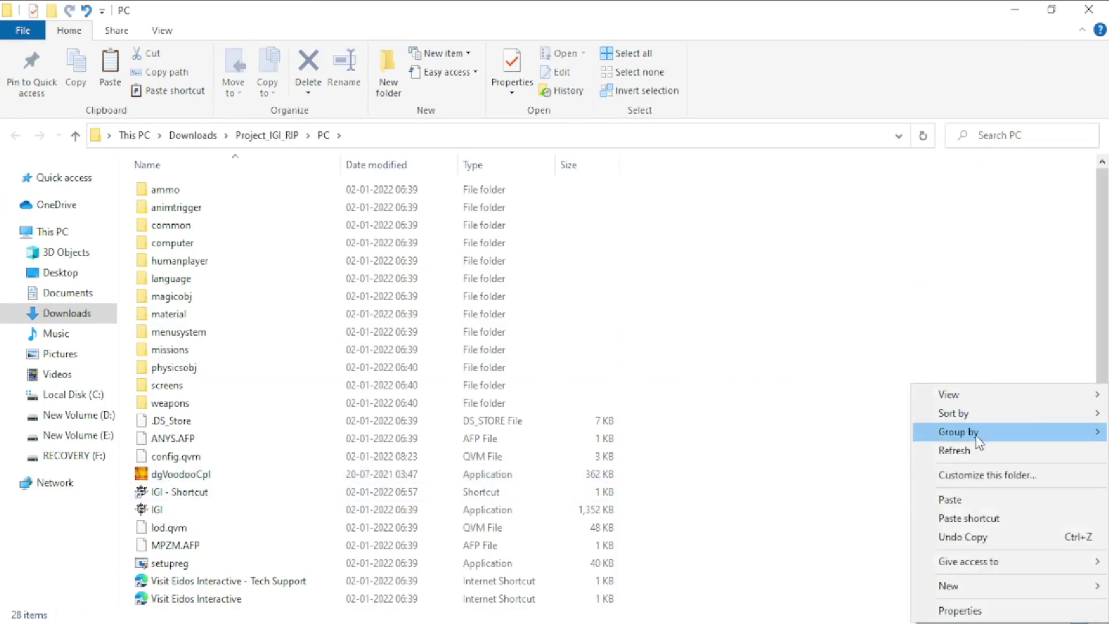
{"action": "left_click", "coordinate": [978, 448]}
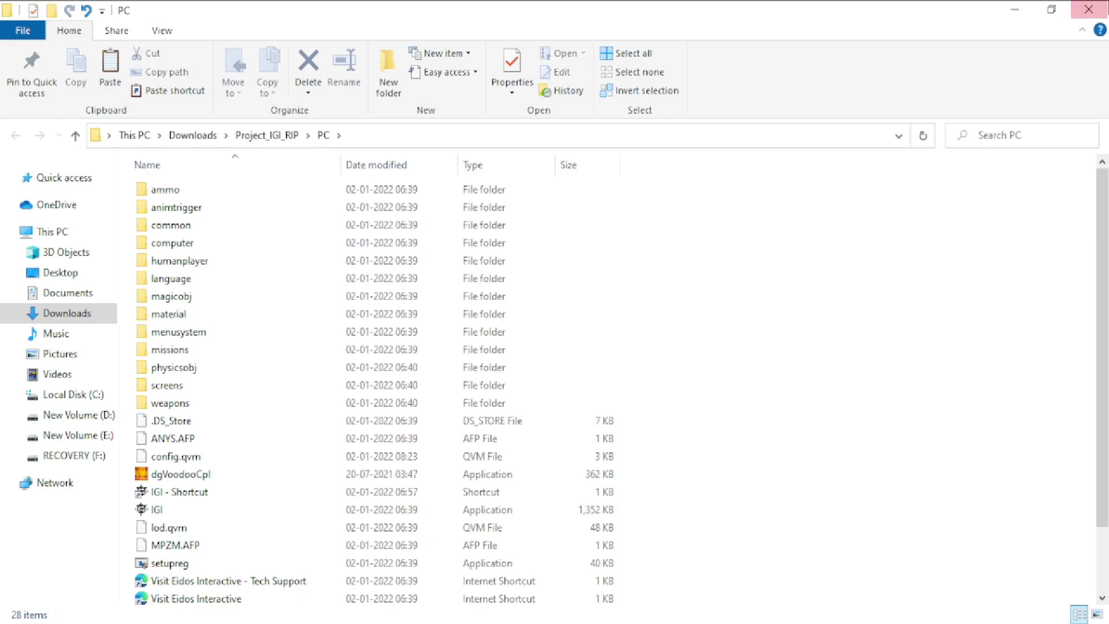
{"action": "left_click", "coordinate": [1051, 9]}
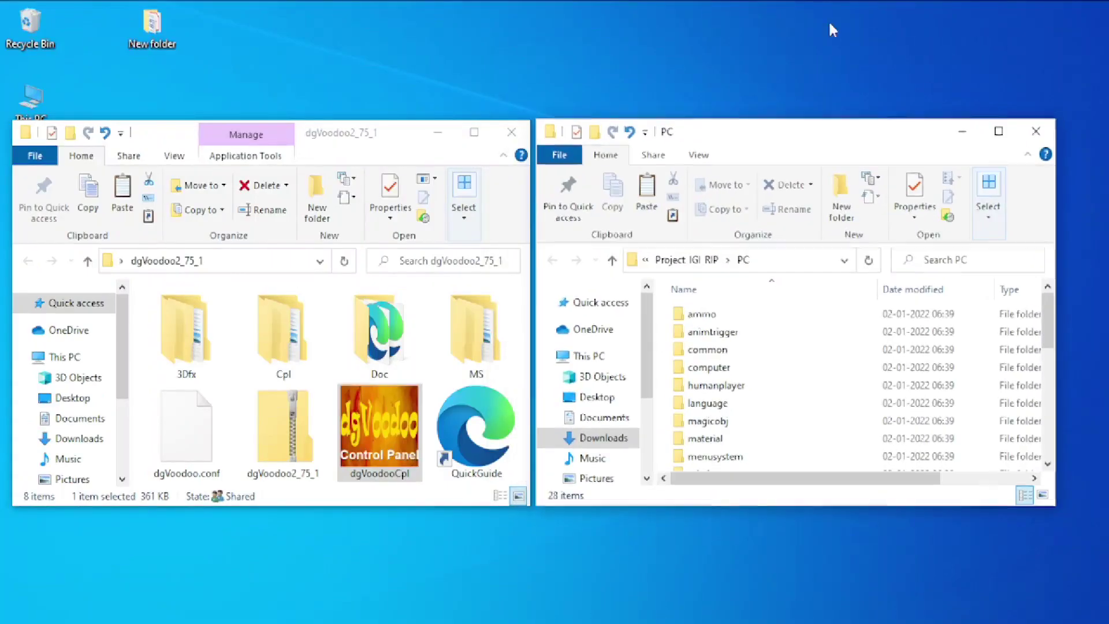
Step: Maximize the dgVoodoo2_75_1 folder window and open its MS folder
{"action": "left_click", "coordinate": [236, 342]}
{"action": "left_click", "coordinate": [474, 132]}
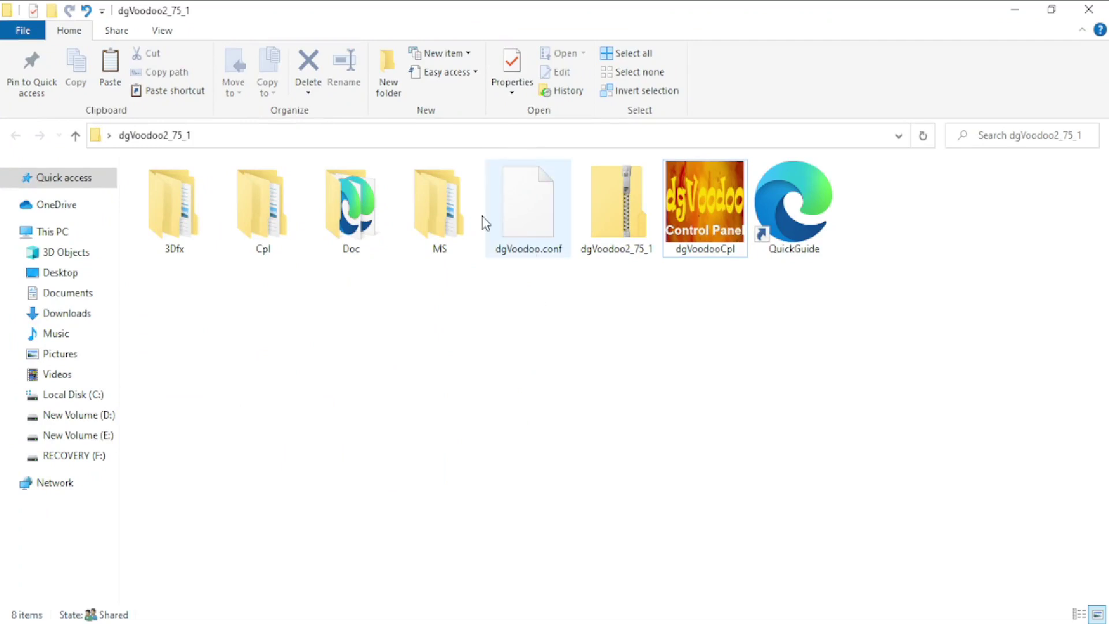
{"action": "left_click", "coordinate": [440, 207]}
{"action": "key", "text": "ctrl+2"}
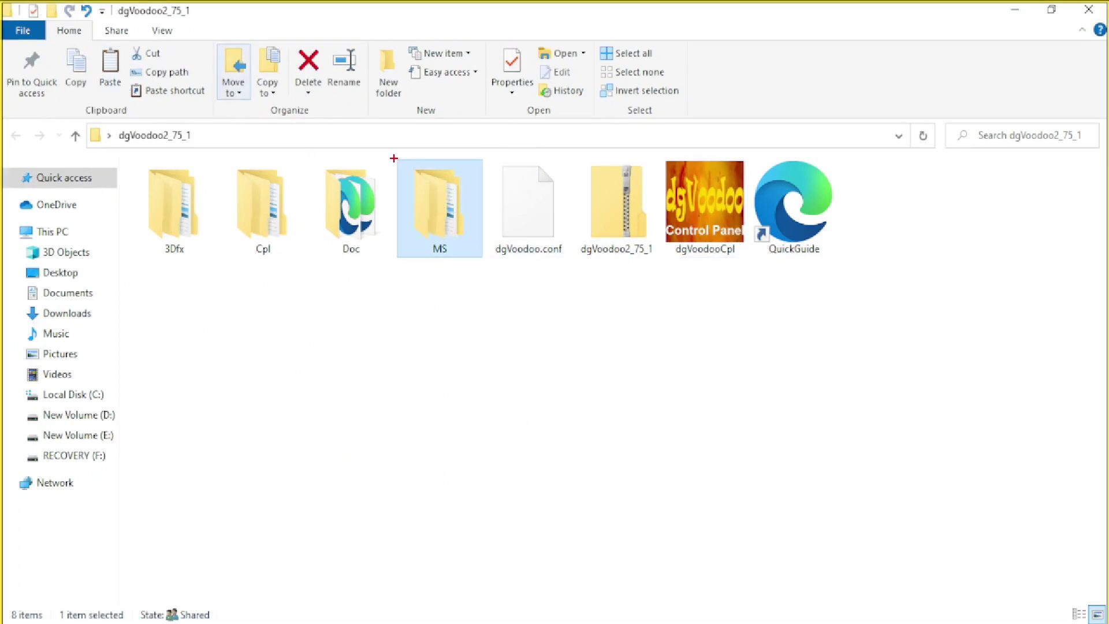
{"action": "left_click_drag", "start_coordinate": [395, 158], "coordinate": [484, 262]}
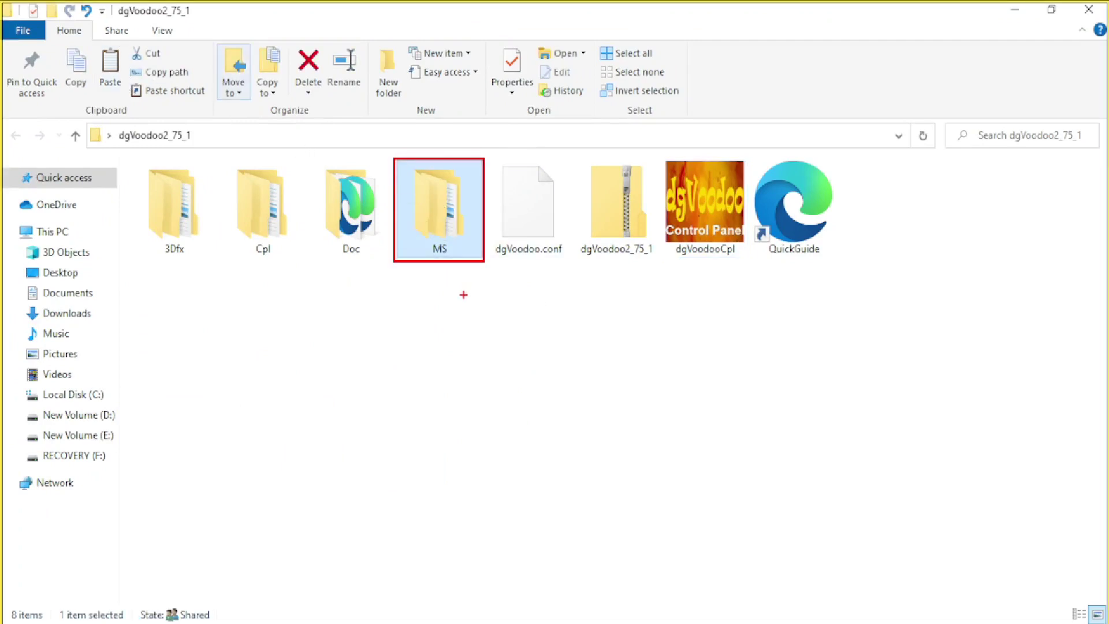
{"action": "key", "text": "Escape"}
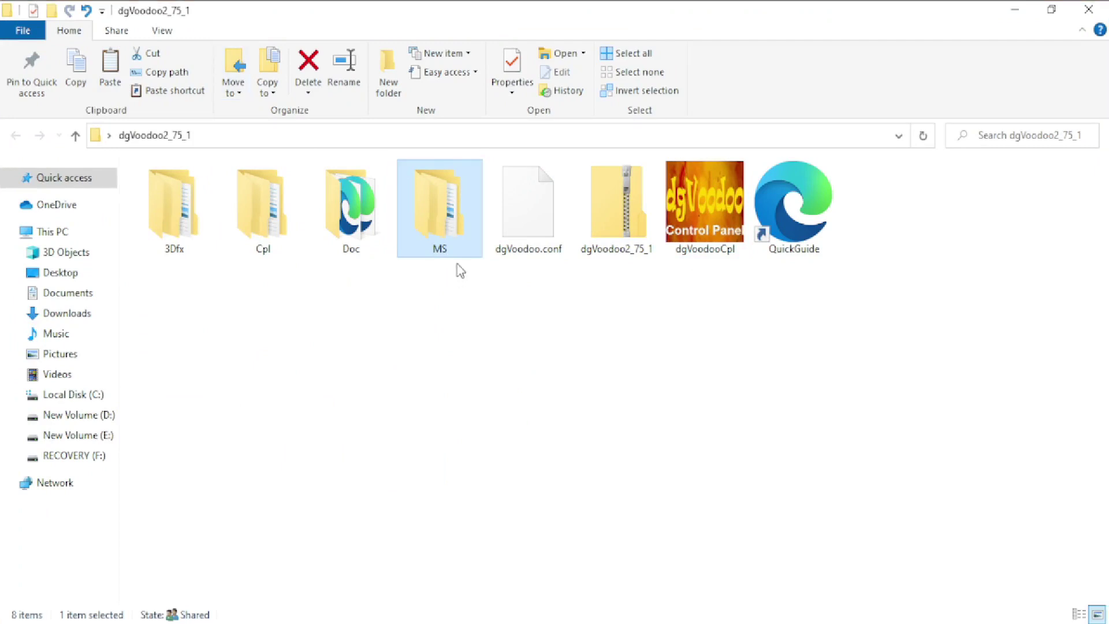
{"action": "double_click", "coordinate": [458, 226]}
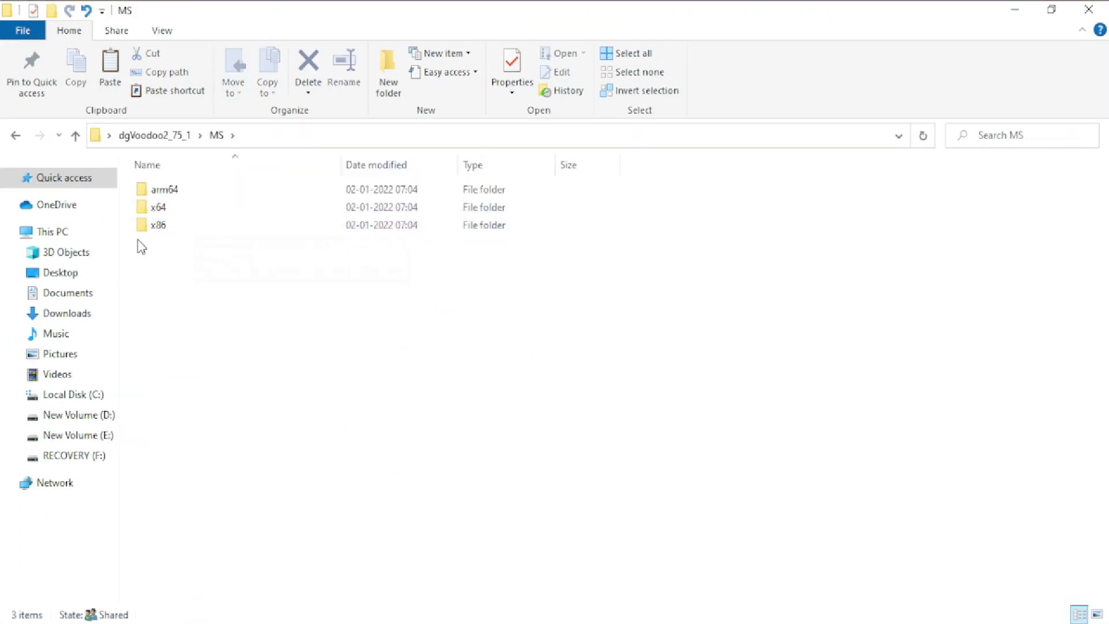
Step: Copy D3D8.dll, D3D9.dll, D3DImm.dll and DDraw.dll from the x86 folder inside MS, and restore the window to its smaller size
{"action": "left_click", "coordinate": [157, 227]}
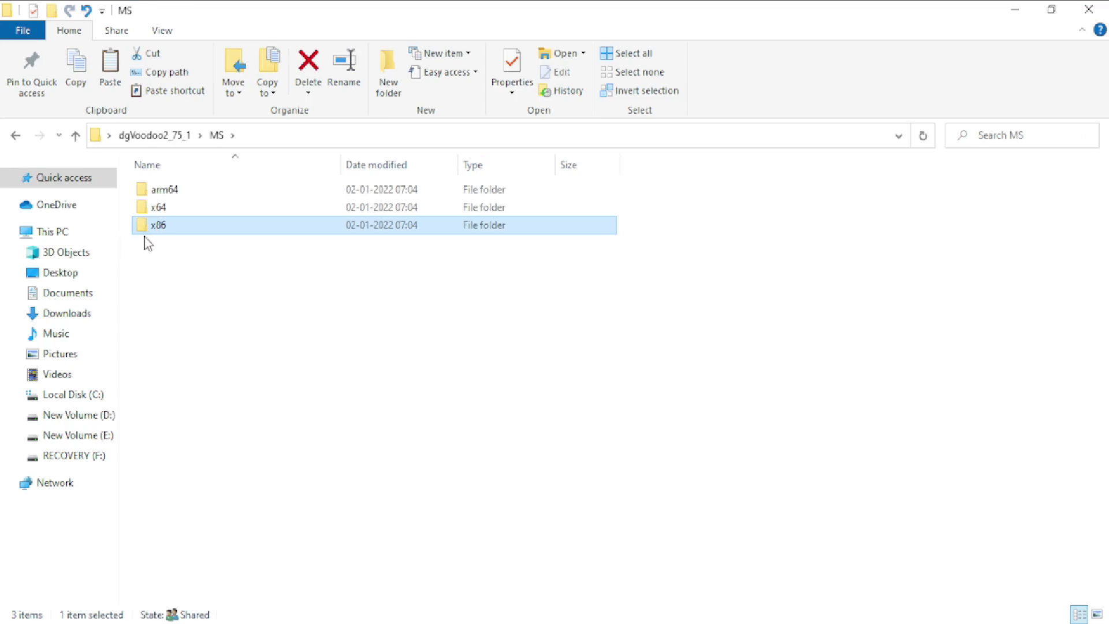
{"action": "key", "text": "Print"}
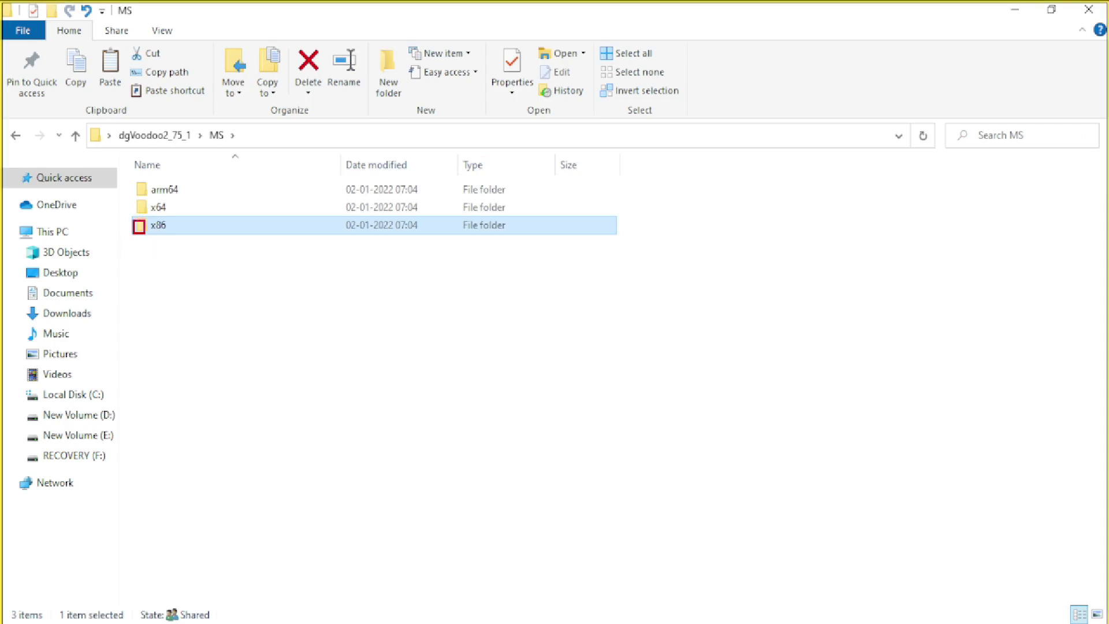
{"action": "left_click_drag", "start_coordinate": [145, 232], "coordinate": [212, 237]}
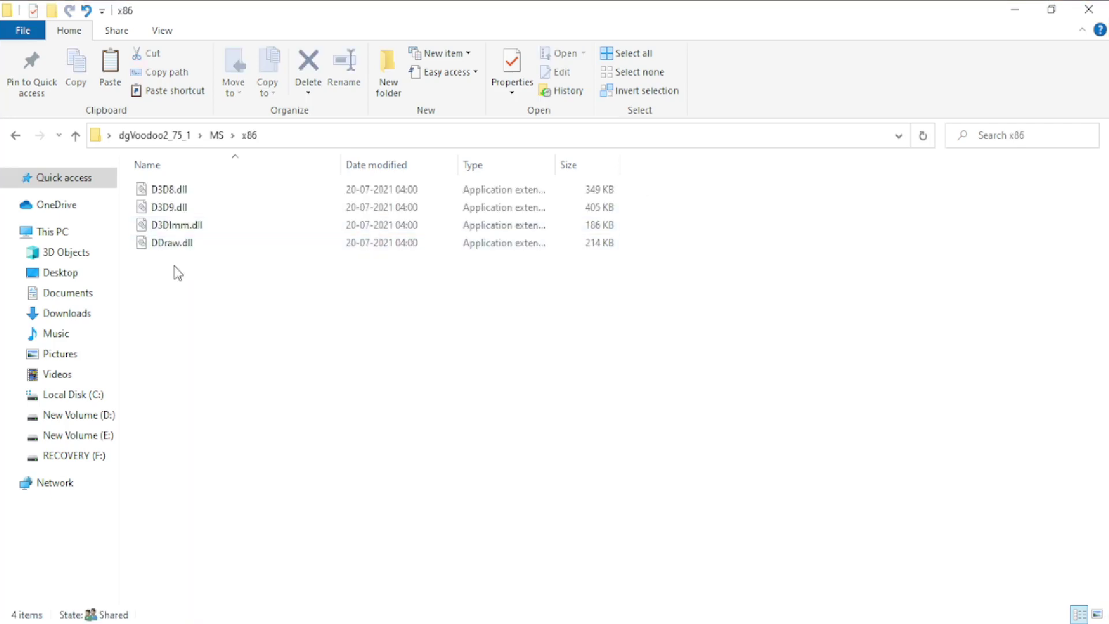
{"action": "left_click_drag", "start_coordinate": [178, 271], "coordinate": [179, 189]}
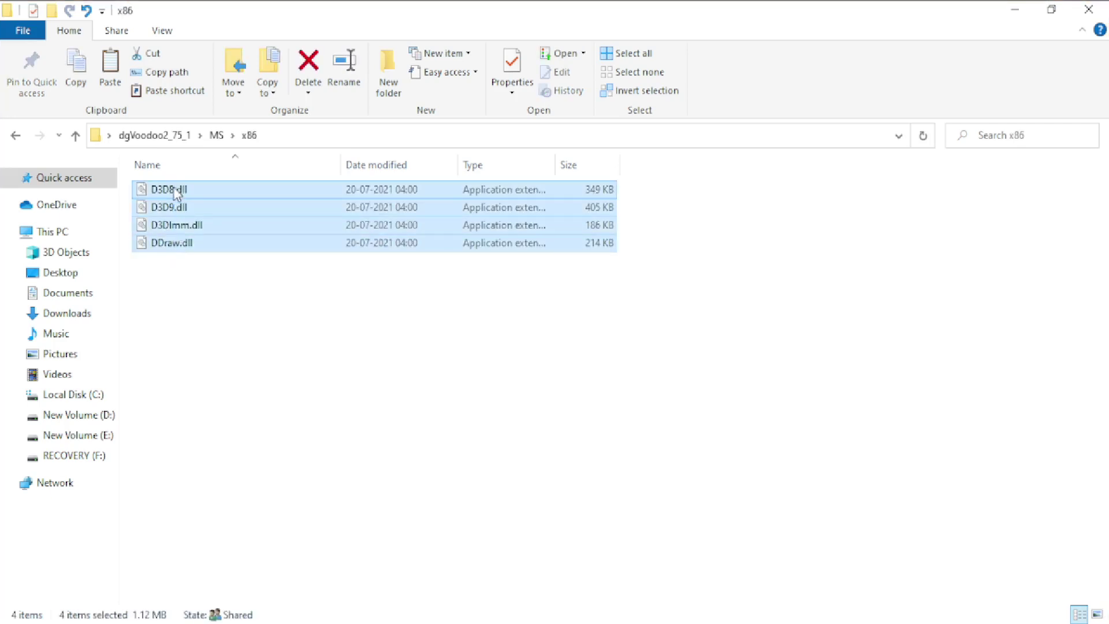
{"action": "left_click", "coordinate": [88, 84]}
{"action": "left_click", "coordinate": [1051, 9]}
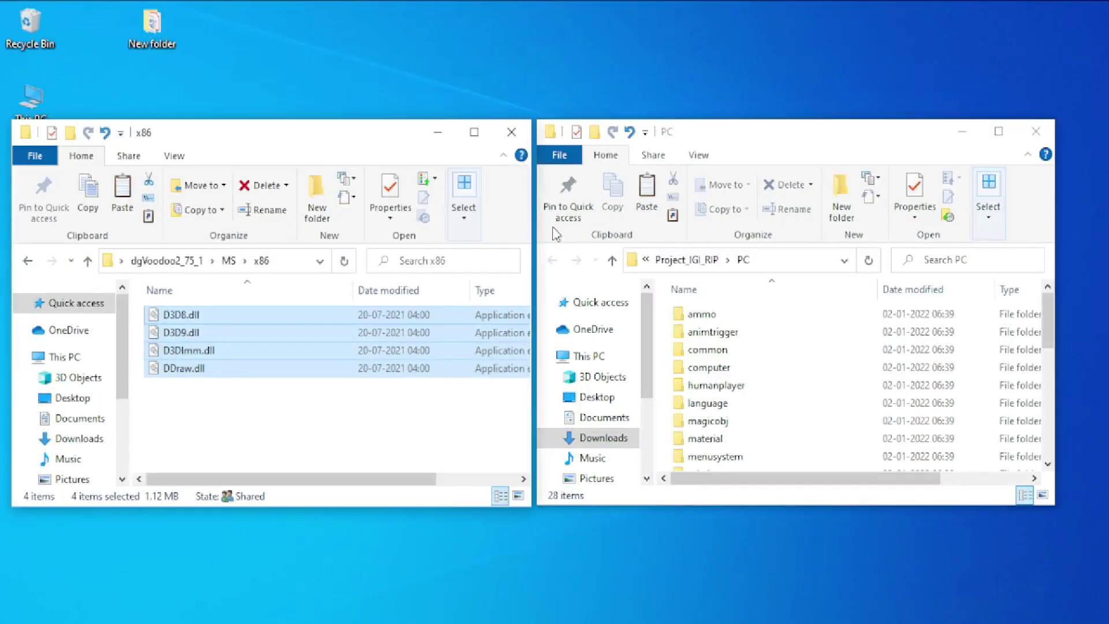
Step: Maximize the Project_IGI_RIP PC folder window, paste the four copied DLL files into it and refresh its contents
{"action": "right_click", "coordinate": [788, 314]}
{"action": "left_click", "coordinate": [1007, 137]}
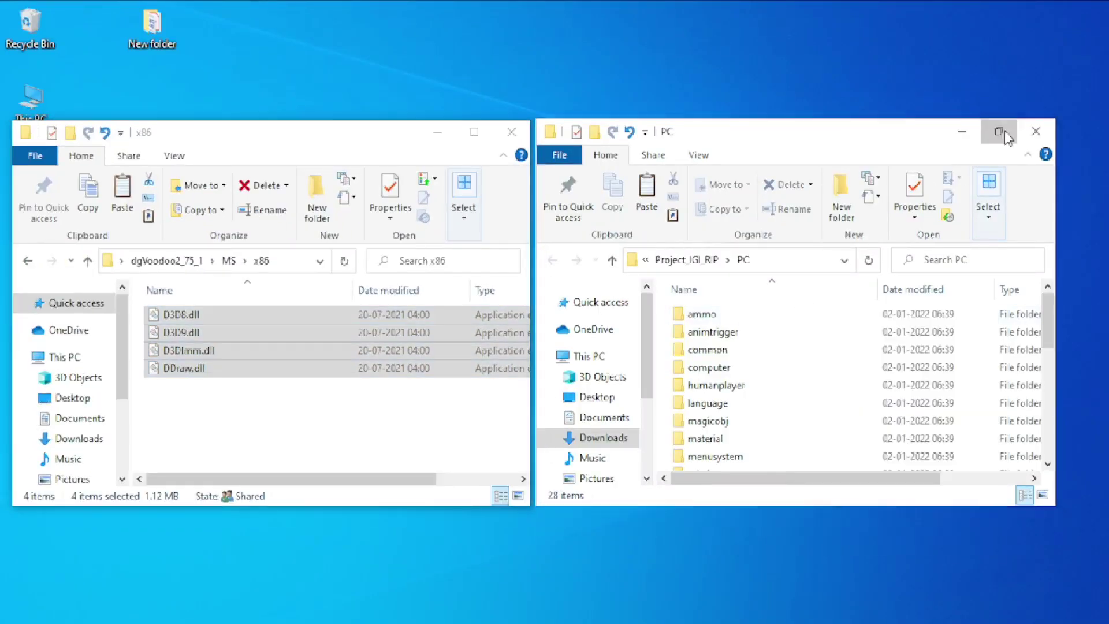
{"action": "right_click", "coordinate": [640, 296]}
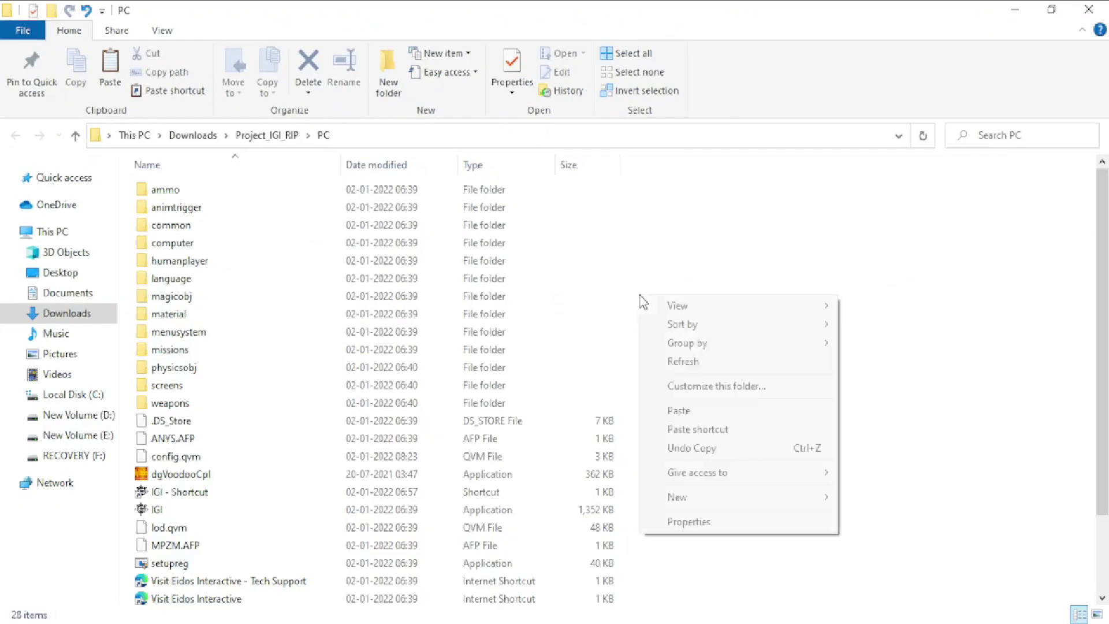
{"action": "left_click", "coordinate": [696, 411]}
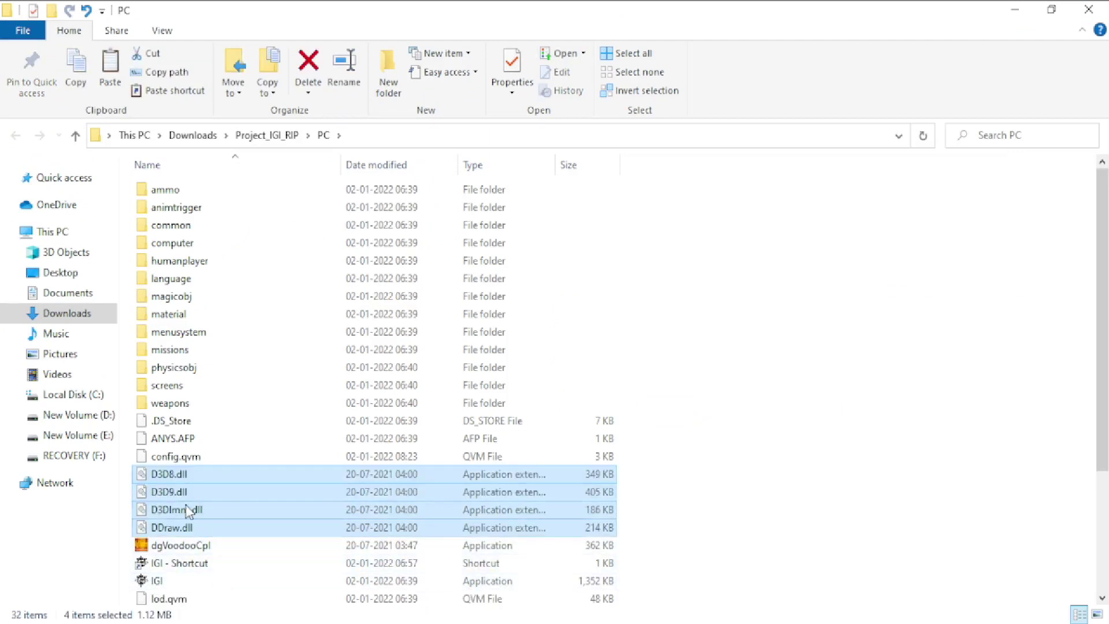
{"action": "right_click", "coordinate": [817, 255]}
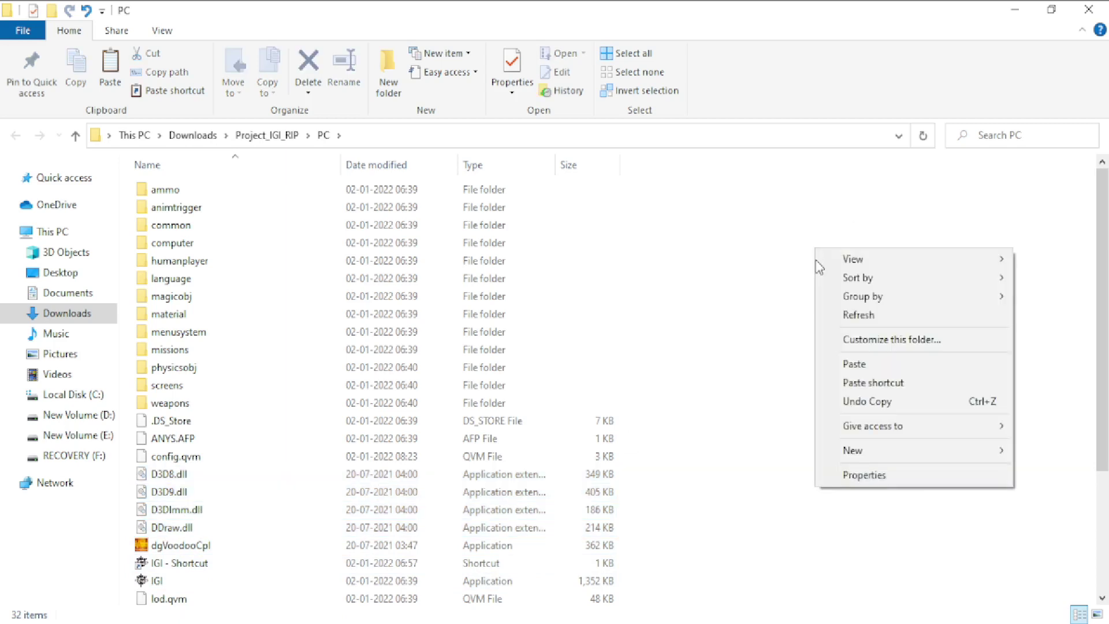
{"action": "left_click", "coordinate": [854, 315]}
Step: Launch dgVoodooCpl from the PC game folder and add that folder as the control panel's config folder
{"action": "scroll", "coordinate": [231, 557], "scroll_direction": "down", "scroll_amount": 3}
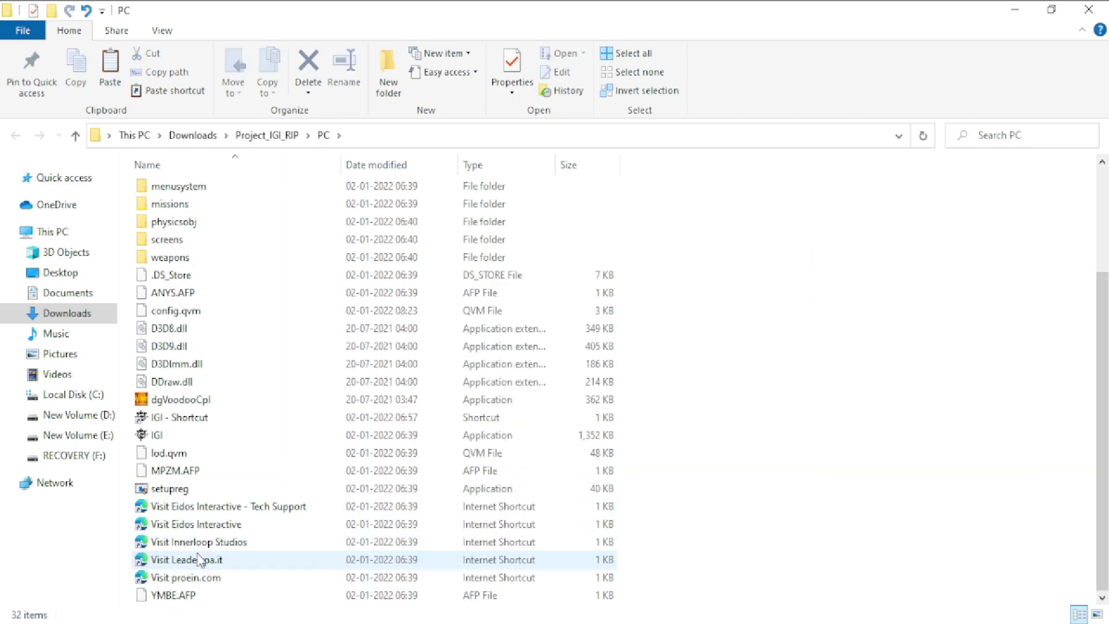
{"action": "left_click", "coordinate": [143, 404]}
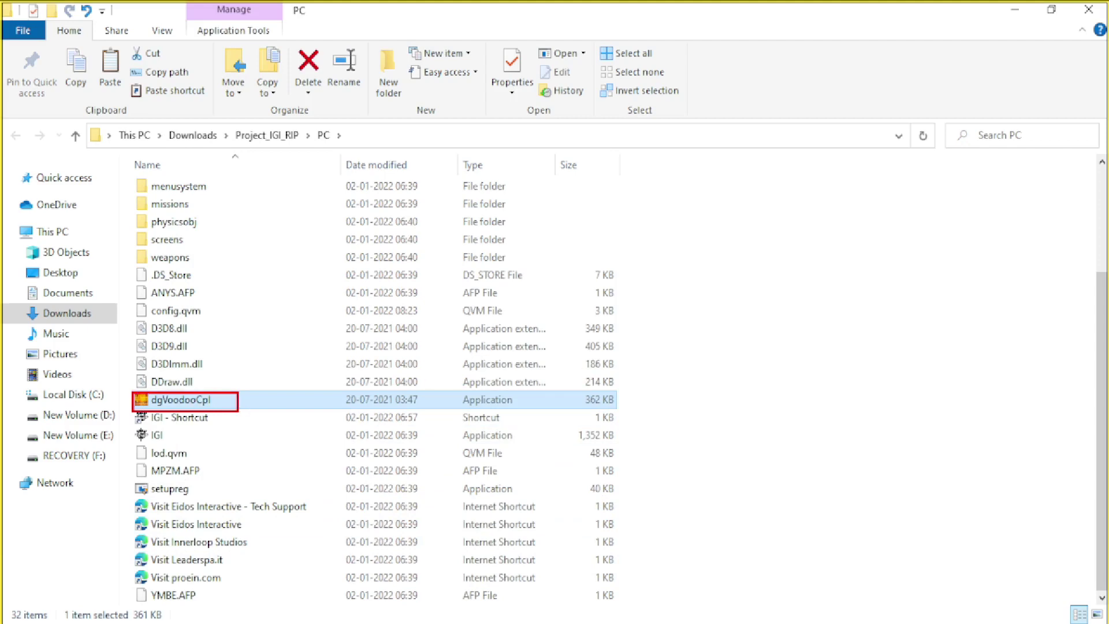
{"action": "mouse_move", "coordinate": [202, 403]}
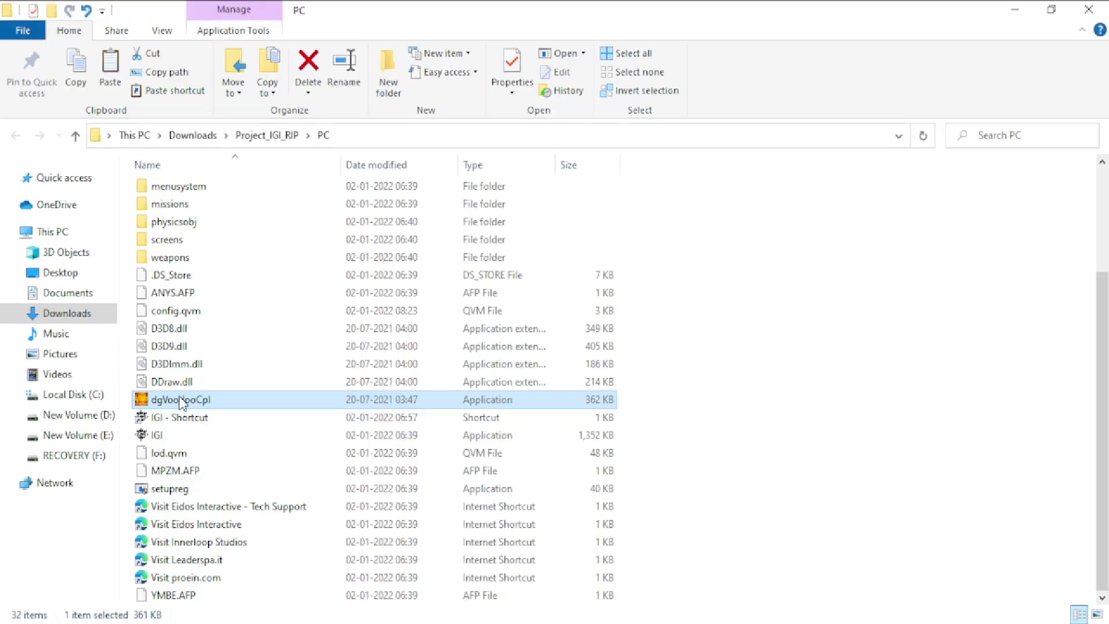
{"action": "double_click", "coordinate": [183, 400]}
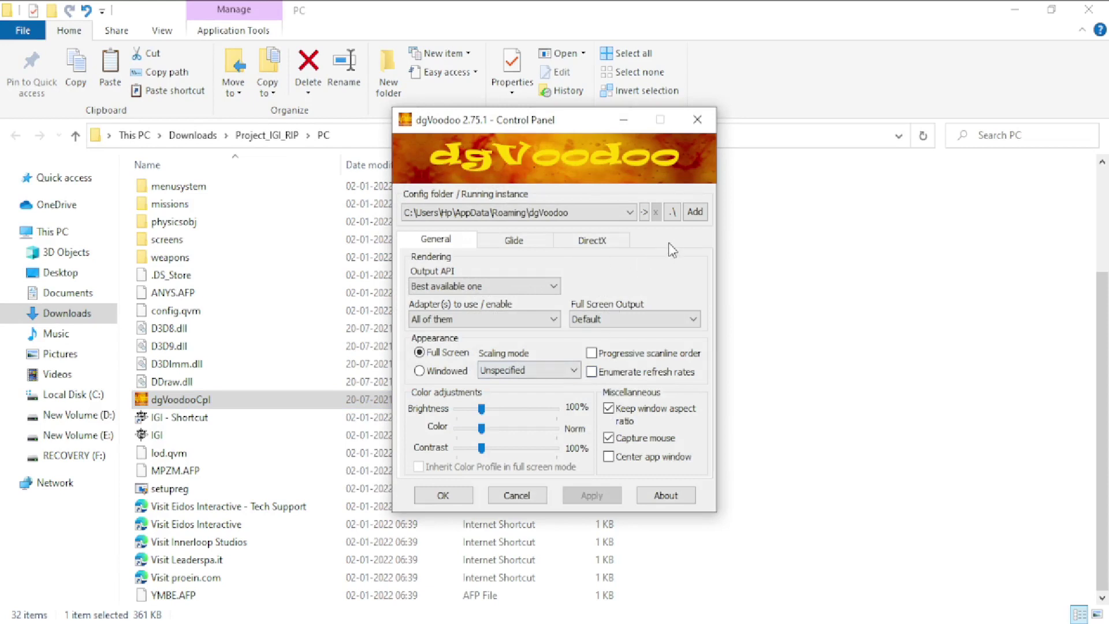
{"action": "left_click", "coordinate": [672, 212]}
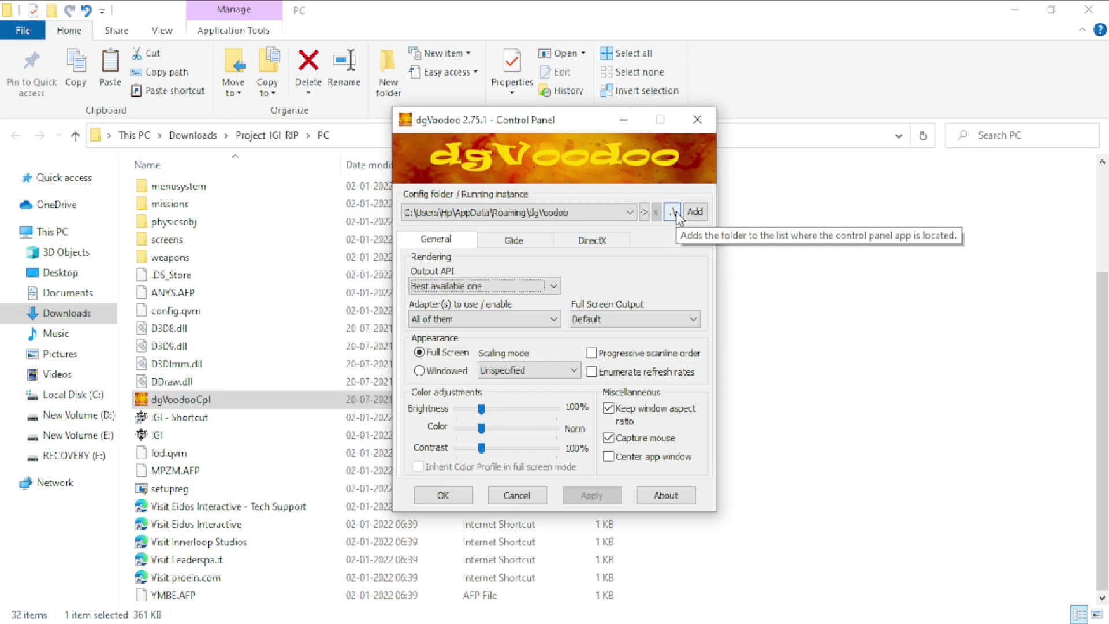
{"action": "left_click", "coordinate": [674, 213]}
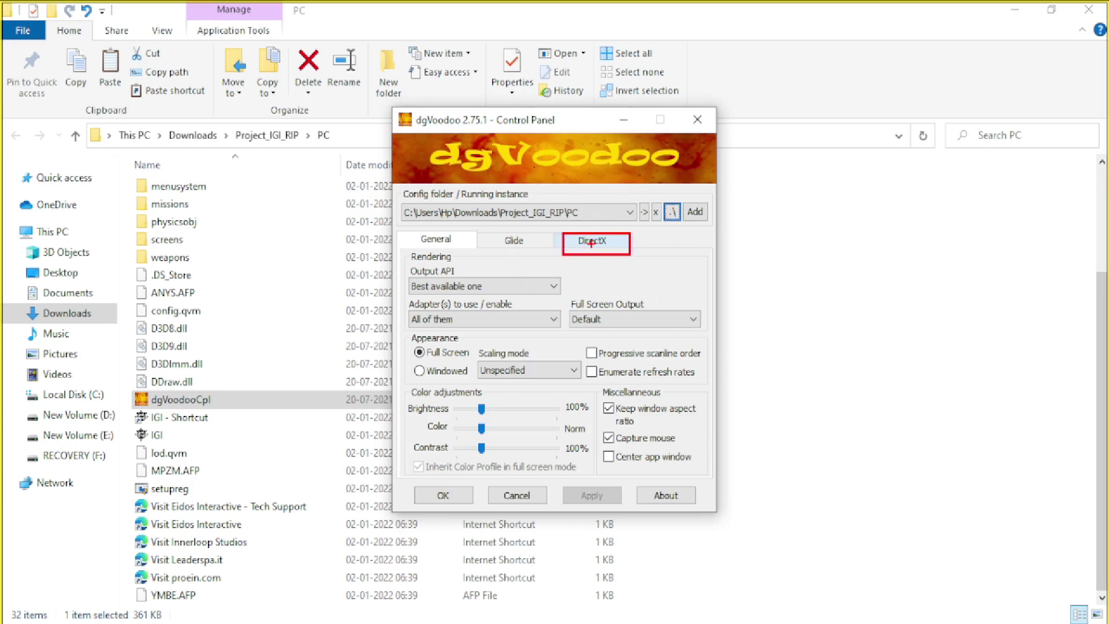
Step: Set the DirectX VRAM to 2048 MB and disable the dgVoodoo Watermark, applying the changes and closing the control panel
{"action": "left_click", "coordinate": [590, 243]}
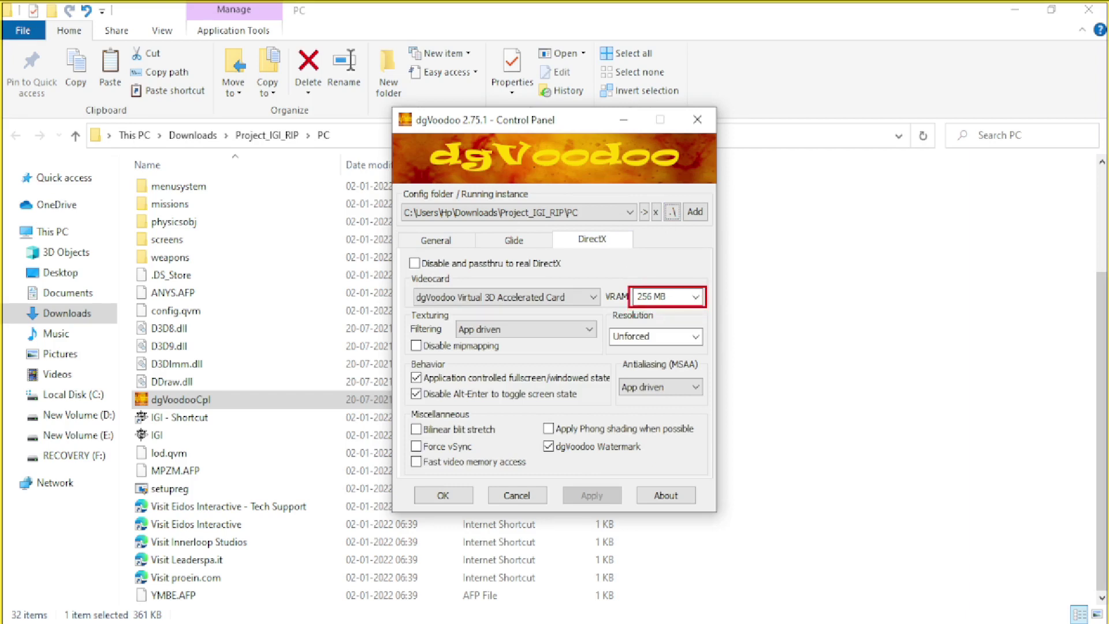
{"action": "left_click", "coordinate": [696, 297]}
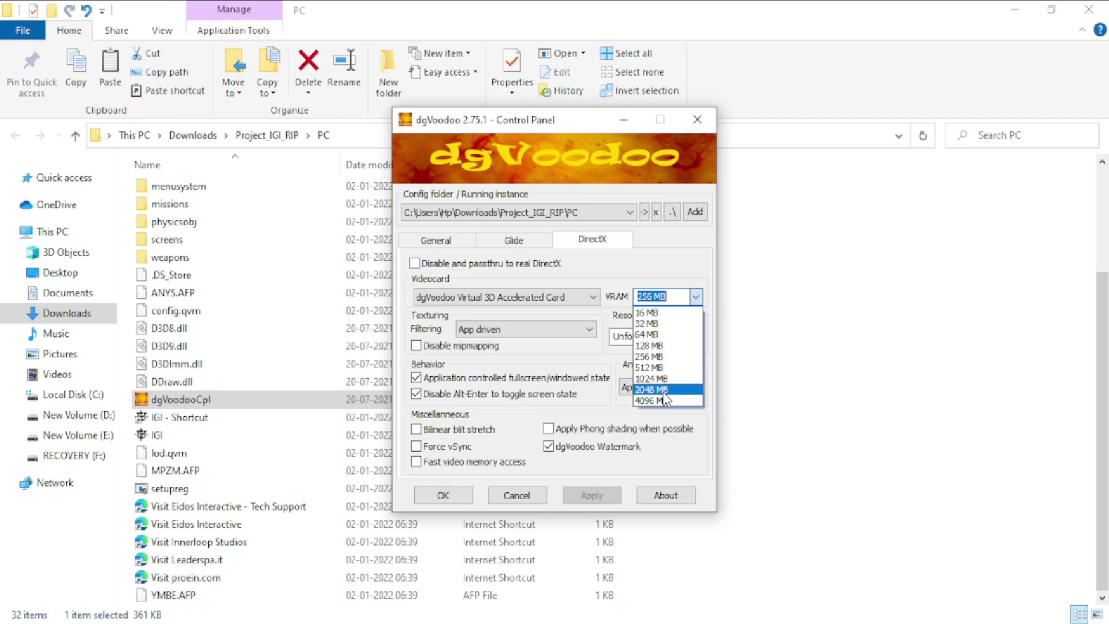
{"action": "left_click", "coordinate": [664, 393]}
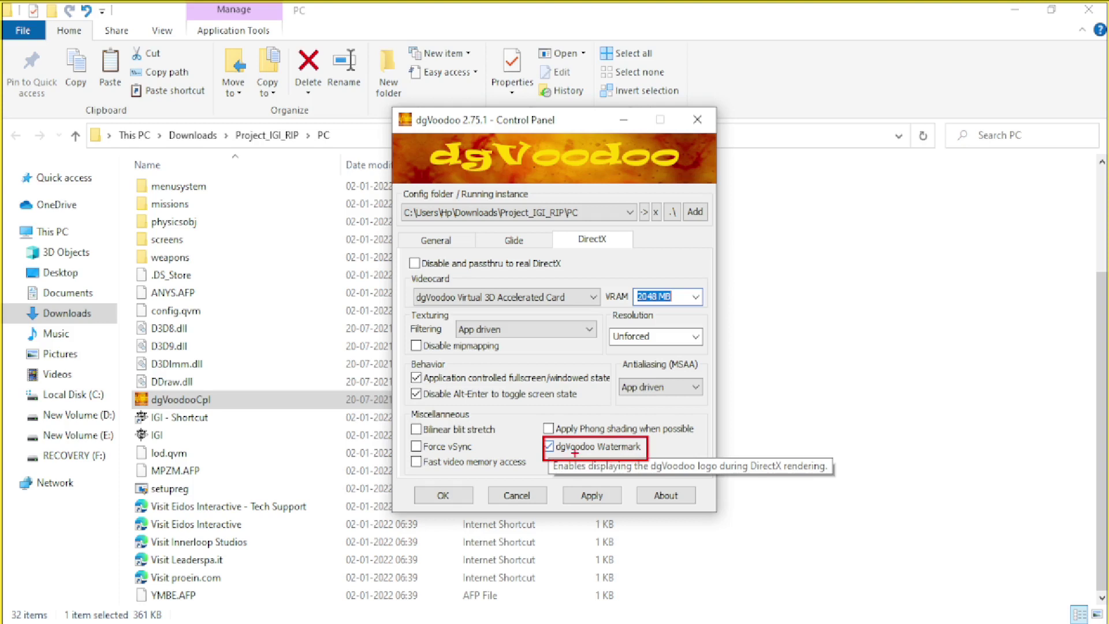
{"action": "left_click", "coordinate": [549, 447]}
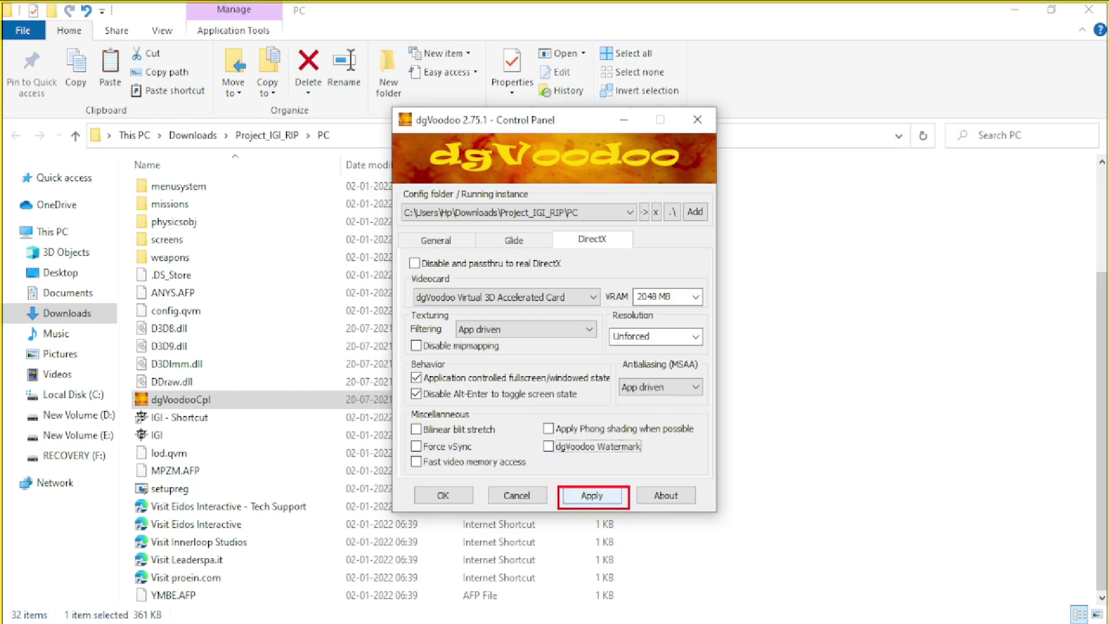
{"action": "left_click", "coordinate": [591, 495]}
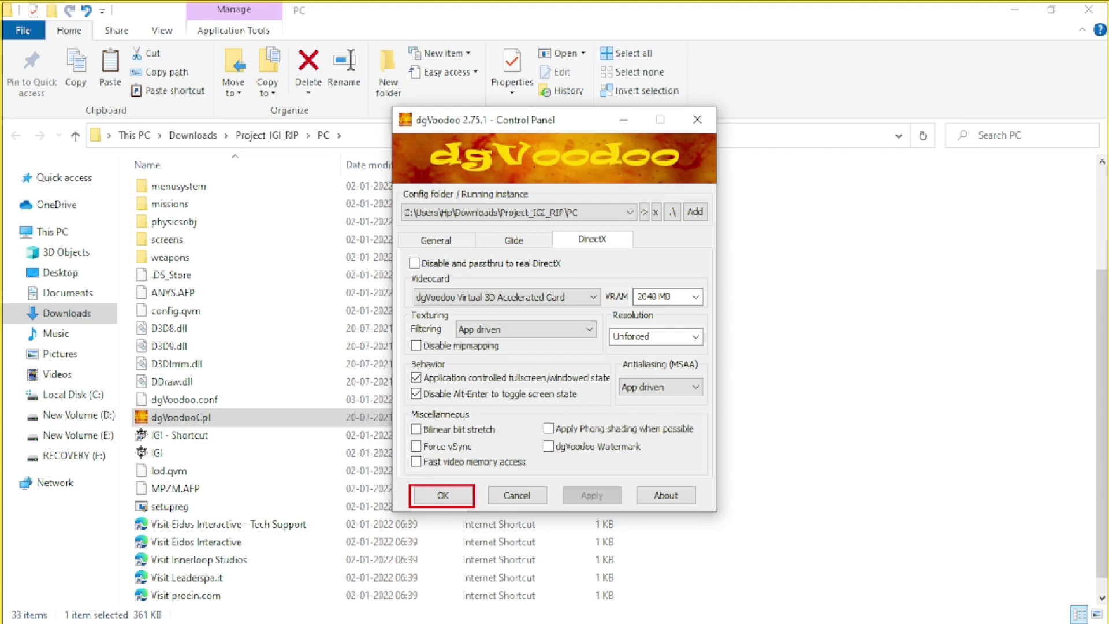
{"action": "left_click", "coordinate": [443, 495]}
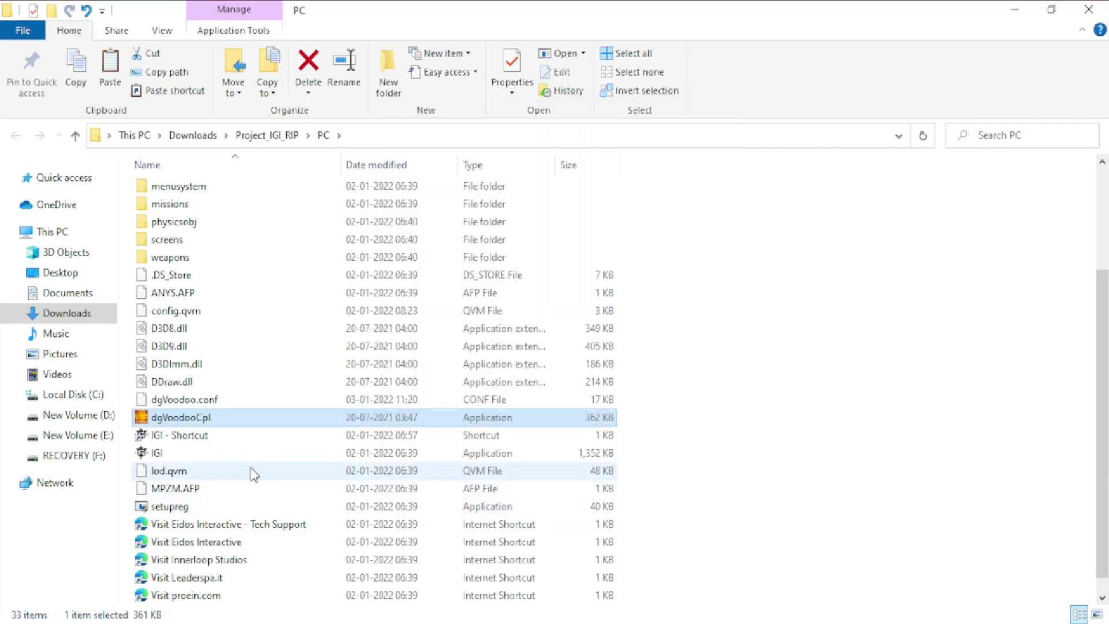
Step: Refresh the PC game folder and select the IGI - Shortcut file
{"action": "right_click", "coordinate": [879, 356]}
{"action": "left_click", "coordinate": [918, 424]}
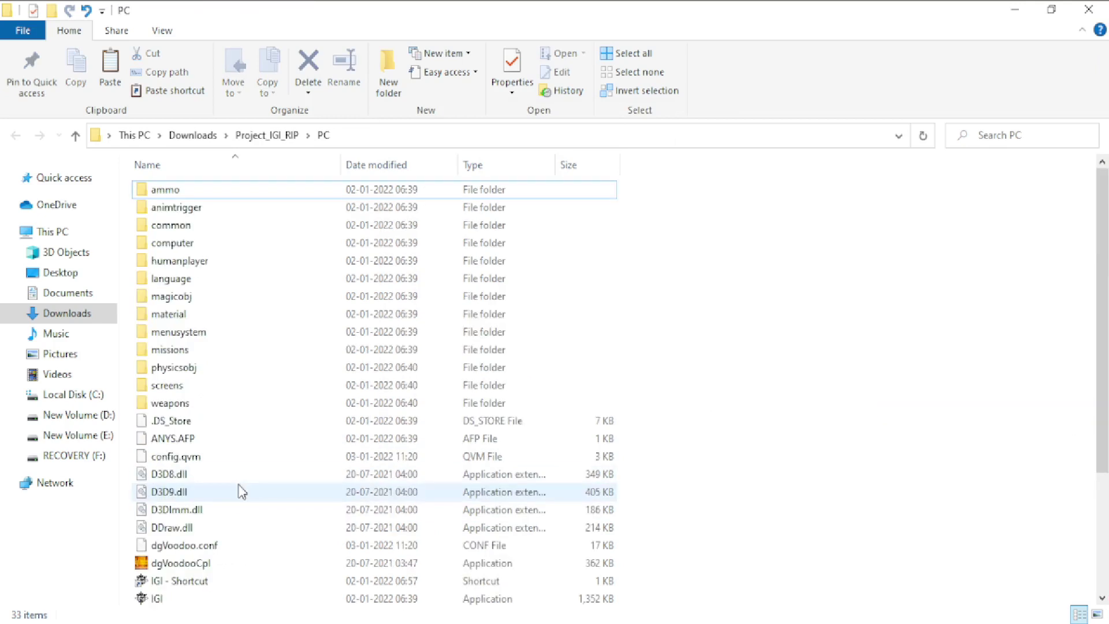
{"action": "scroll", "coordinate": [175, 577], "scroll_direction": "down", "scroll_amount": 1}
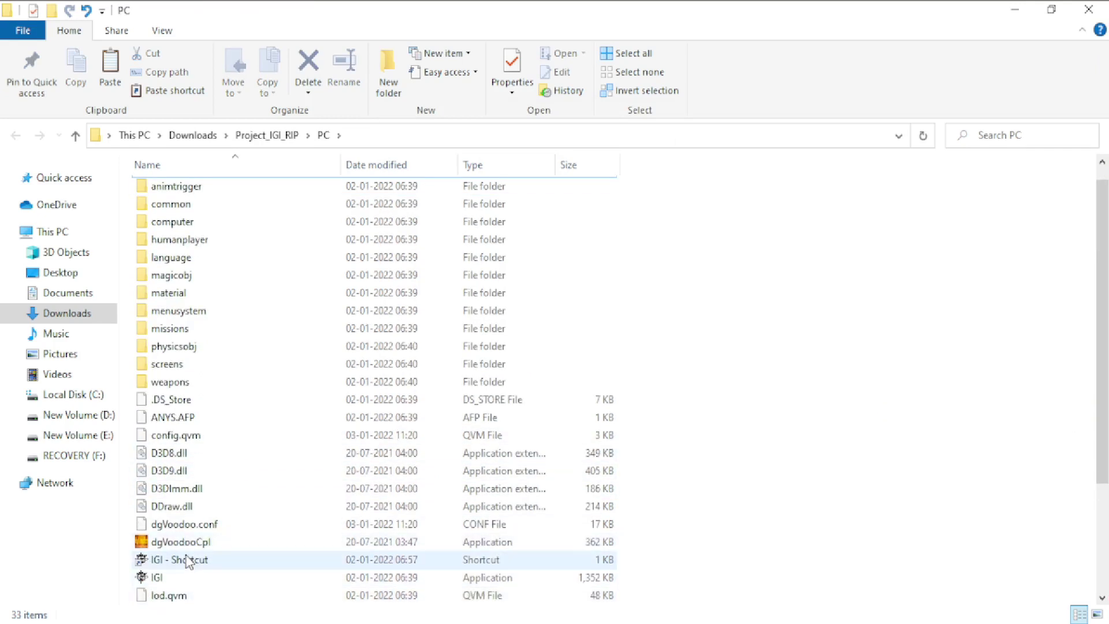
{"action": "left_click", "coordinate": [187, 561]}
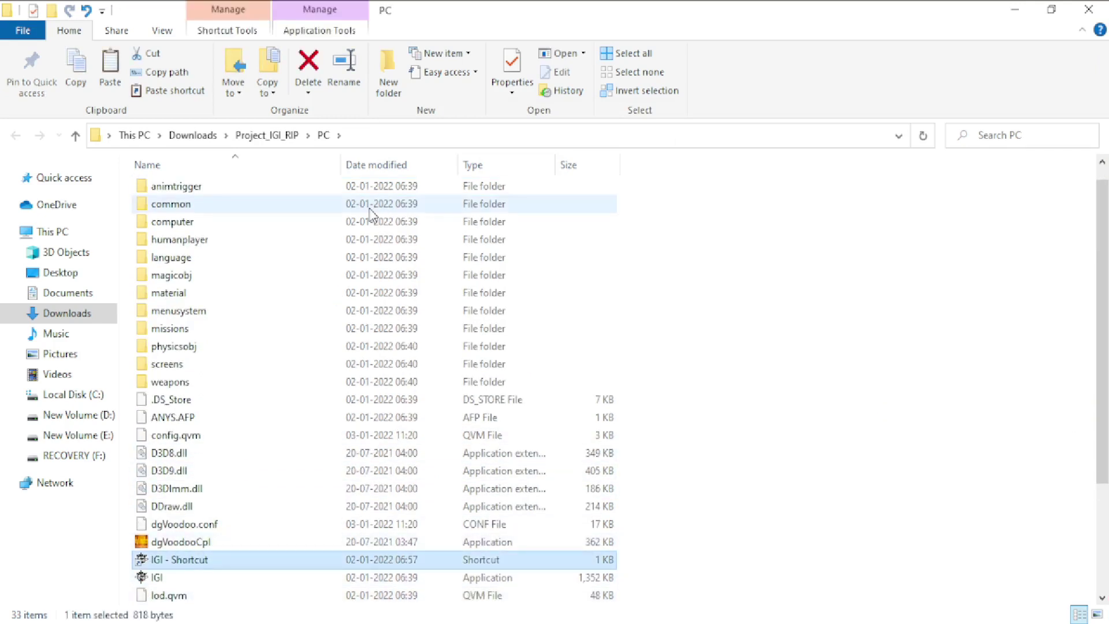